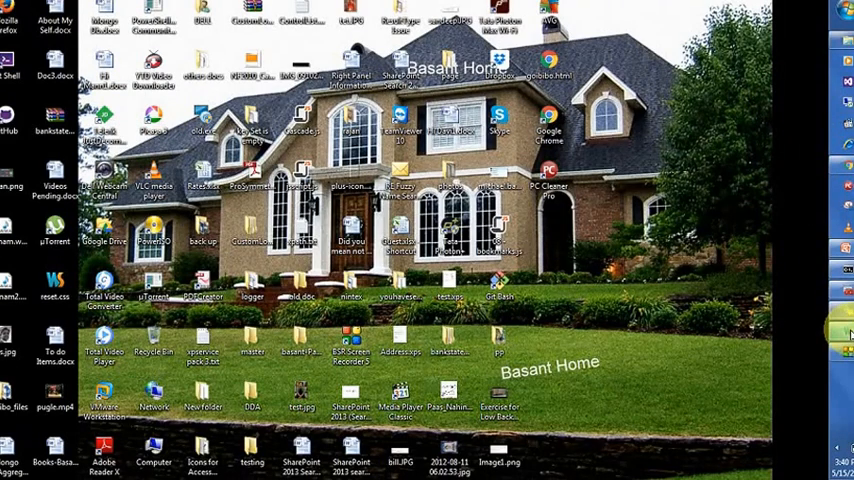
- Bring WebStorm forward and show its built-in terminal at the public folder
{"action": "left_click", "coordinate": [847, 330]}
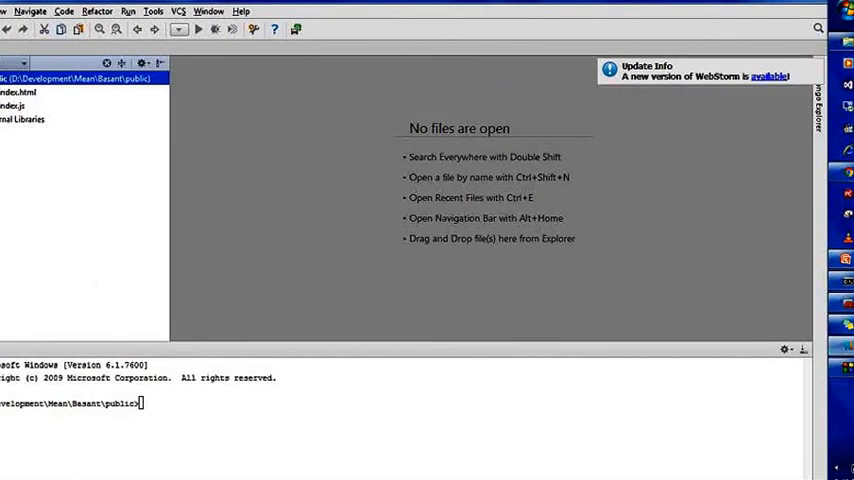
{"action": "type", "text": "M I'"}
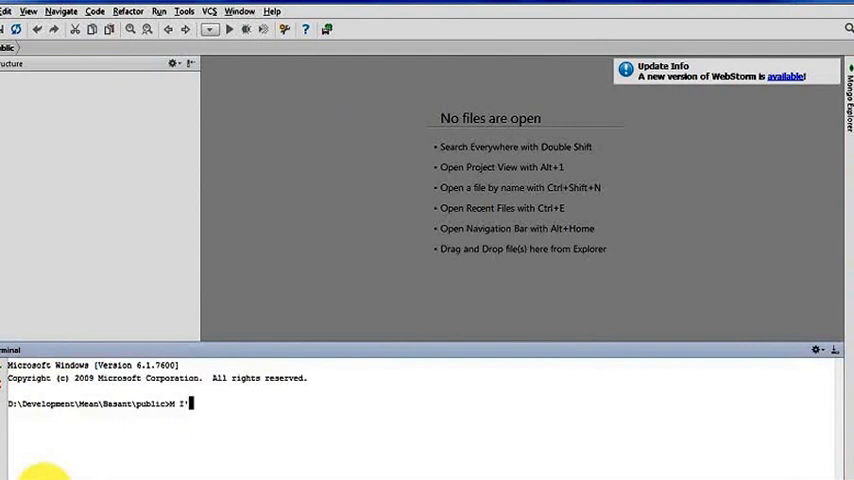
{"action": "left_click", "coordinate": [62, 470]}
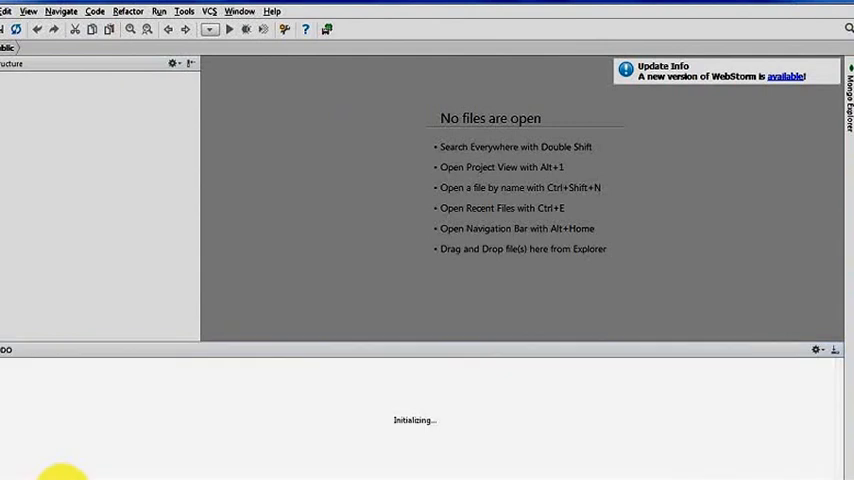
{"action": "left_click", "coordinate": [62, 470]}
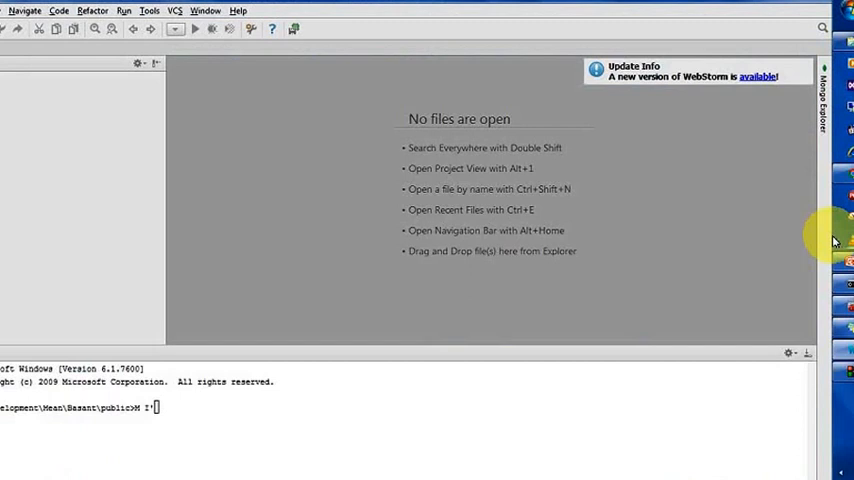
{"action": "mouse_move", "coordinate": [406, 330]}
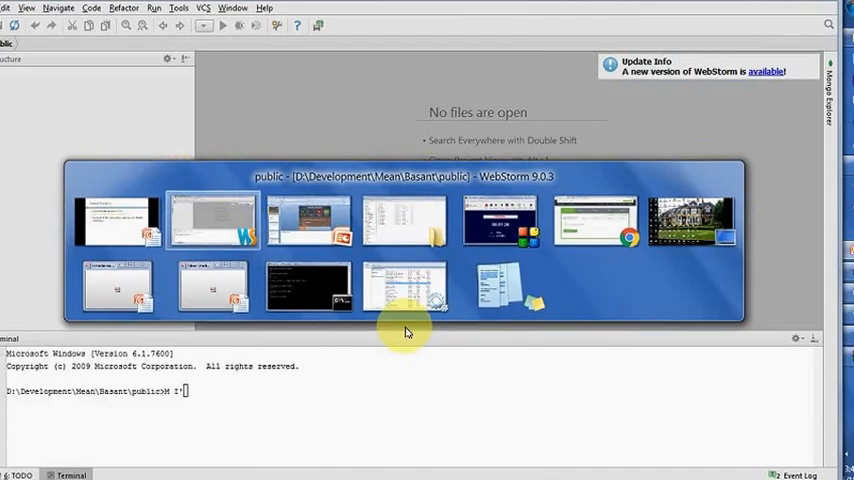
- Return to the MEAN STACK deck, then the Node.js 4.4.4 downloads page in Chrome
{"action": "key", "text": "alt+Tab"}
{"action": "key", "text": "alt+Tab"}
{"action": "key", "text": "alt+Tab"}
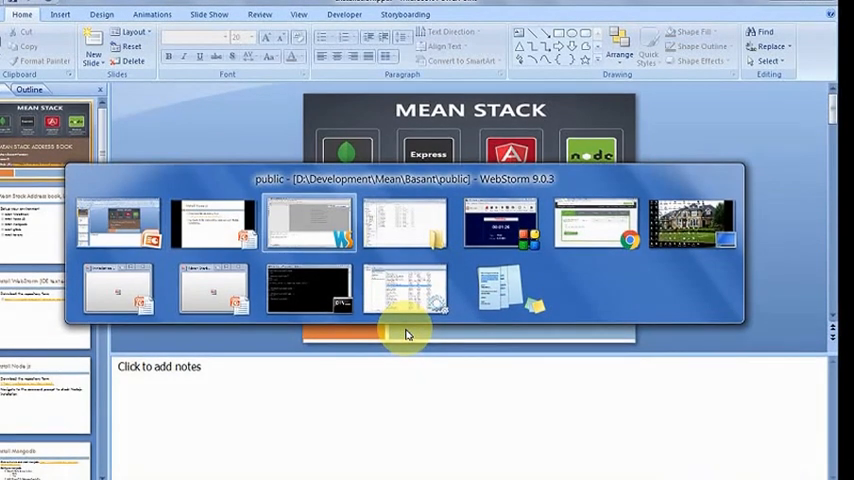
{"action": "key", "text": "alt+Tab"}
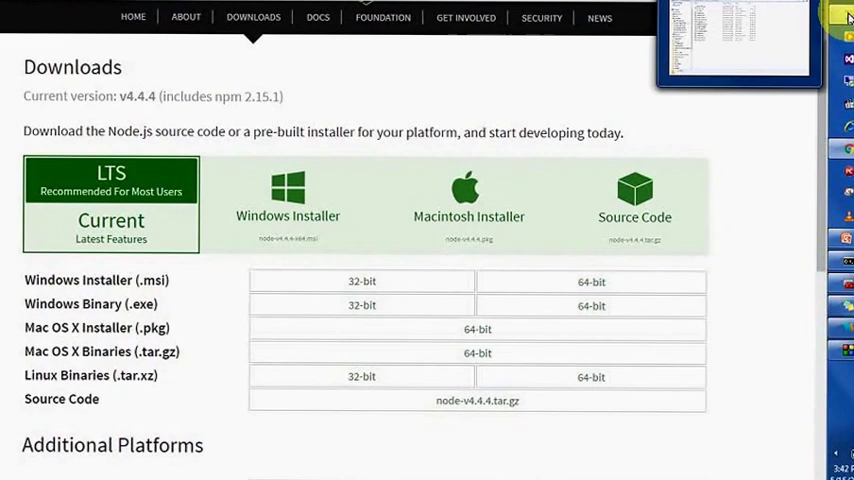
- Switch from Chrome to the Explorer window showing D:\mongodb\bin
{"action": "key", "text": "alt+Tab"}
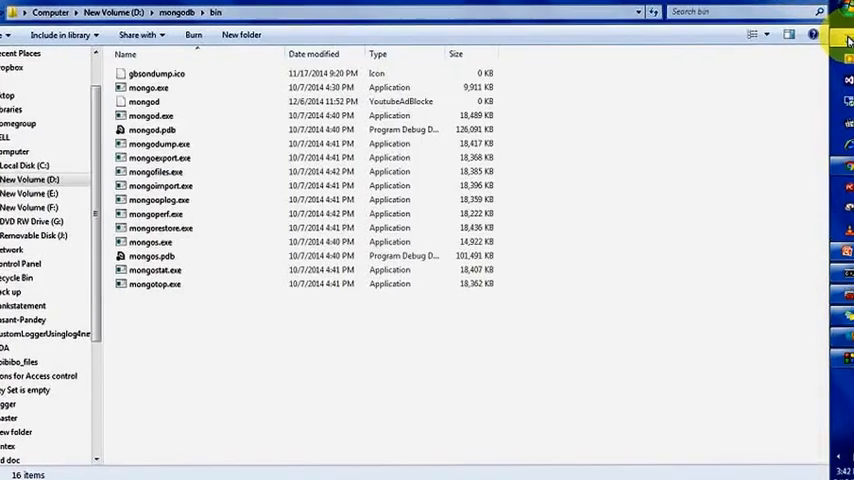
- Navigate from drive D through Development and MeanStack into the Software folder
{"action": "left_click", "coordinate": [78, 7]}
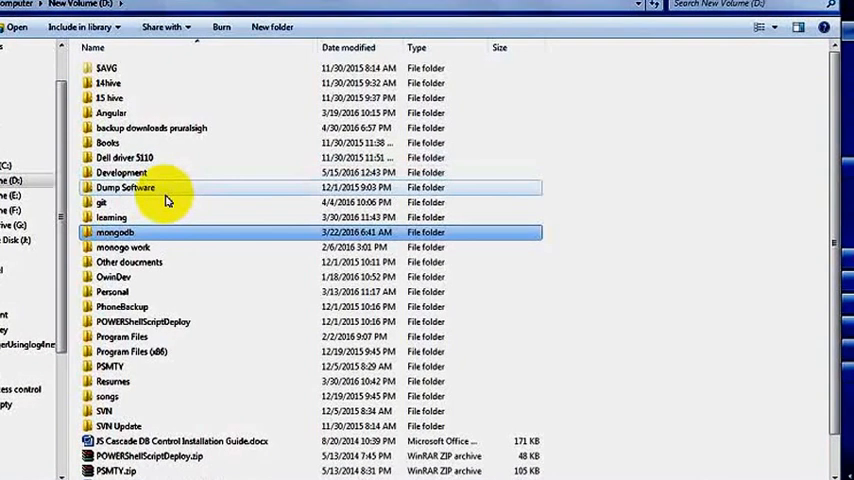
{"action": "left_click", "coordinate": [167, 201]}
{"action": "left_click", "coordinate": [168, 173]}
{"action": "double_click", "coordinate": [168, 173]}
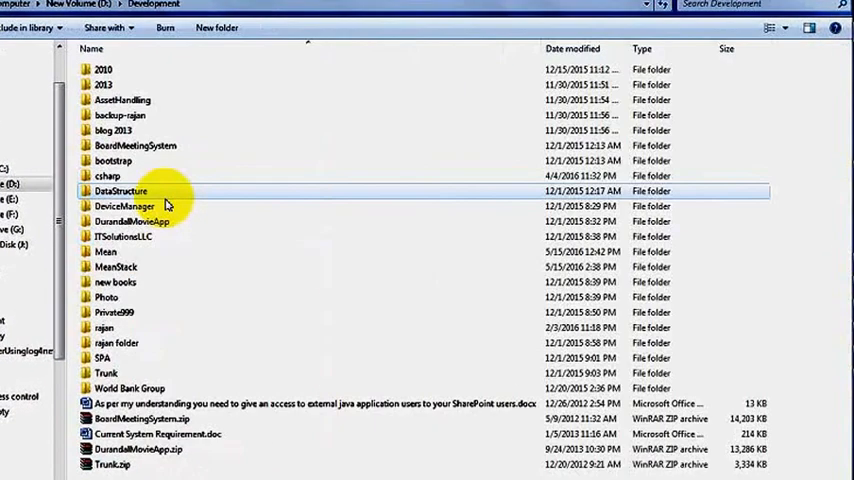
{"action": "left_click", "coordinate": [112, 267]}
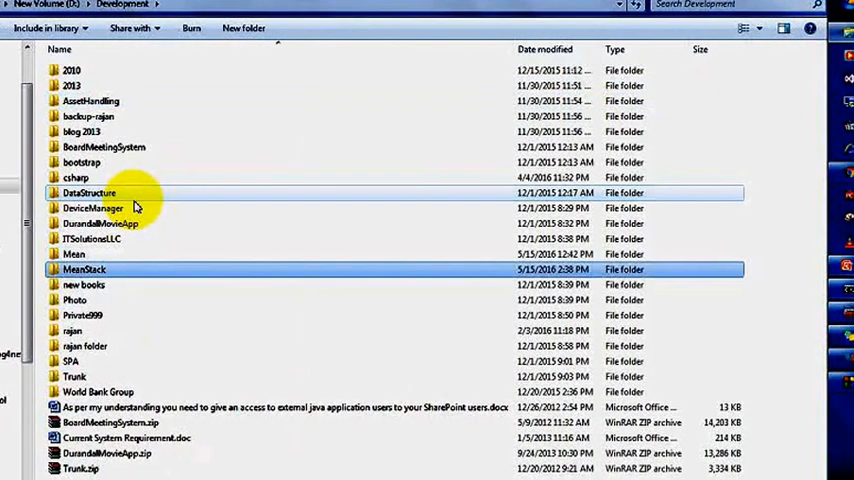
{"action": "double_click", "coordinate": [112, 267]}
{"action": "key", "text": "Down"}
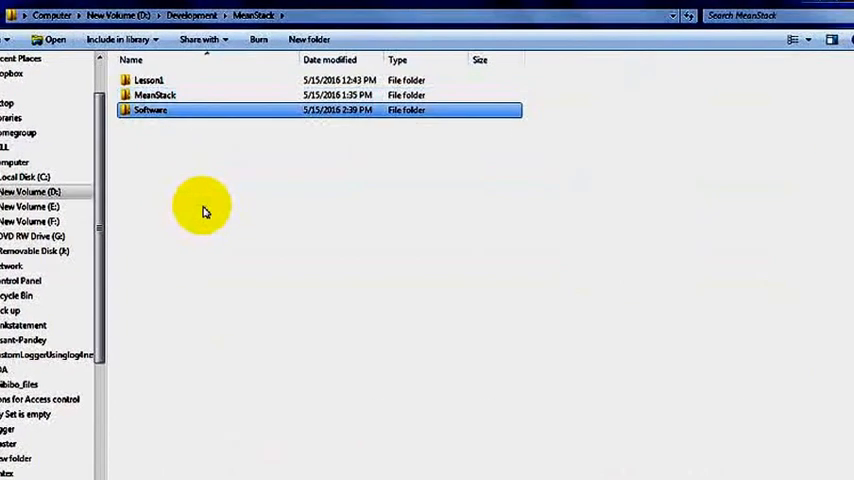
{"action": "key", "text": "Return"}
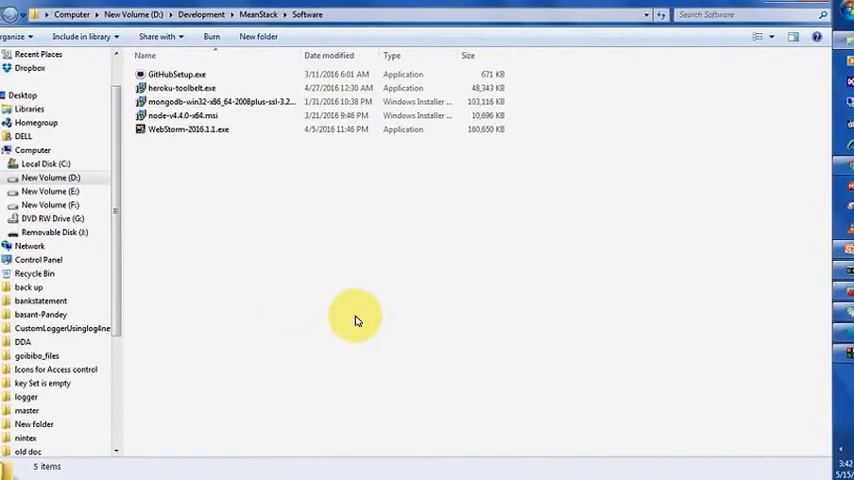
- Launch cmd, start the Node shell, evaluate 2+2 and run console.log('hello')
{"action": "key", "text": "super+r"}
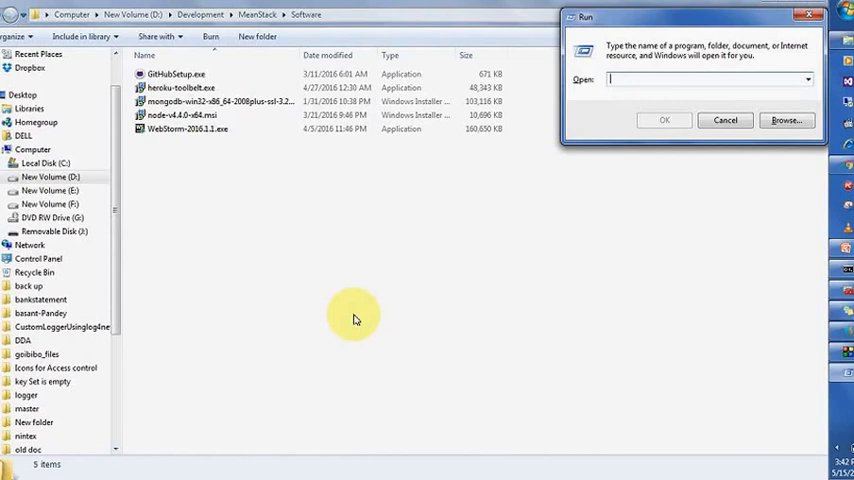
{"action": "type", "text": "mcd"}
{"action": "key", "text": "Return"}
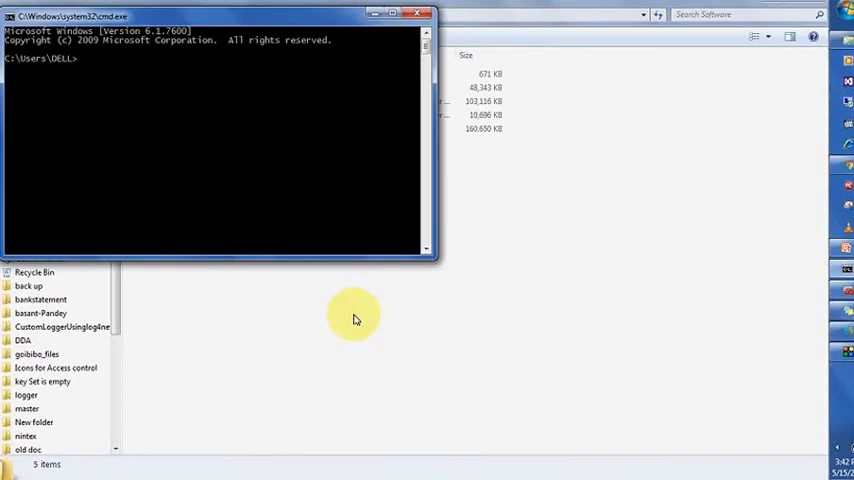
{"action": "type", "text": "node"}
{"action": "key", "text": "Return"}
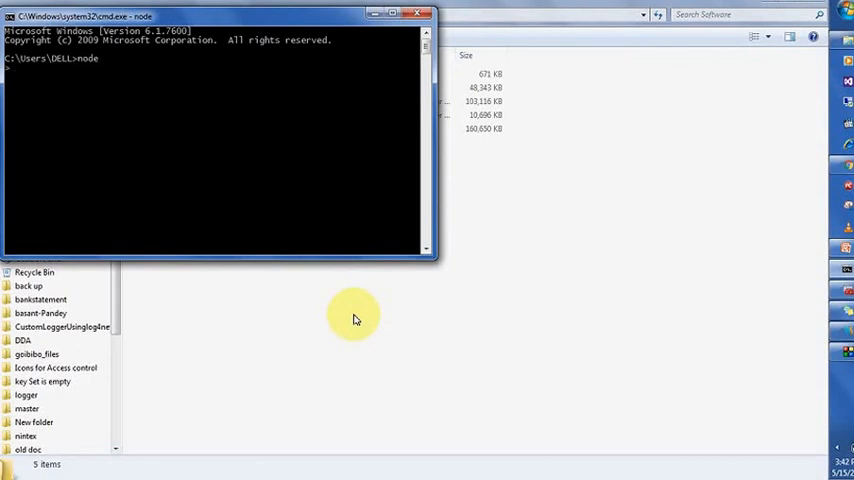
{"action": "type", "text": "2+"}
{"action": "type", "text": "2"}
{"action": "key", "text": "Return"}
{"action": "type", "text": "console."}
{"action": "type", "text": "log('"}
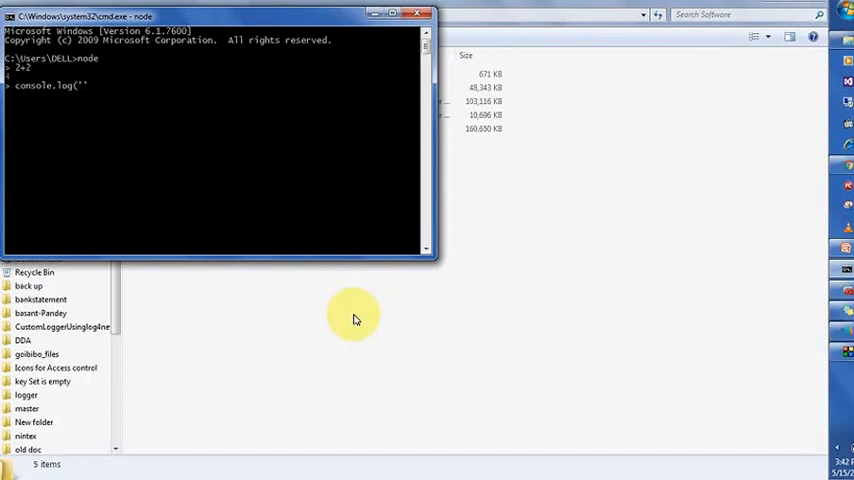
{"action": "type", "text": "hello'"}
{"action": "type", "text": ")"}
{"action": "key", "text": "Return"}
- Close cmd and create a new text document renamed to heloo.js, accepting the extension change
{"action": "left_click", "coordinate": [352, 318]}
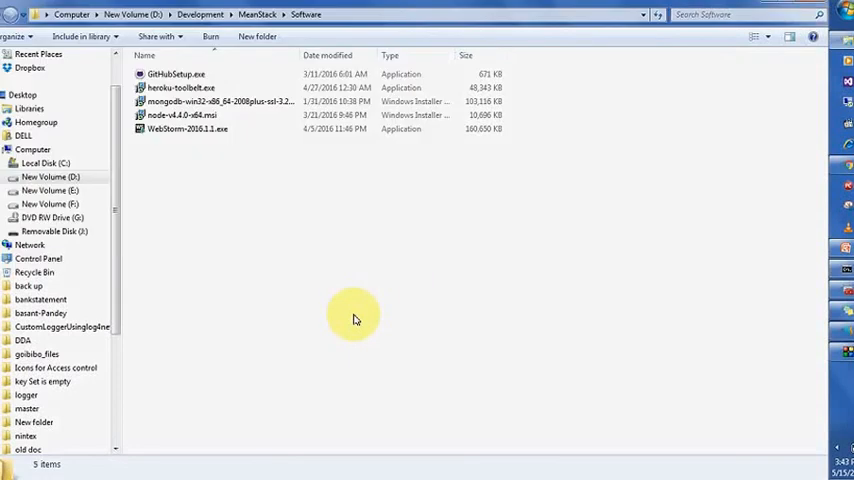
{"action": "right_click", "coordinate": [397, 318]}
{"action": "mouse_move", "coordinate": [428, 285]}
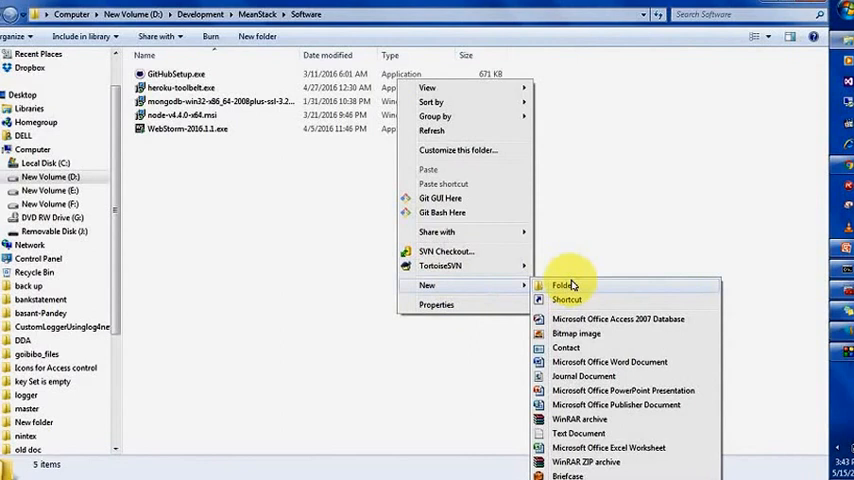
{"action": "left_click", "coordinate": [578, 433]}
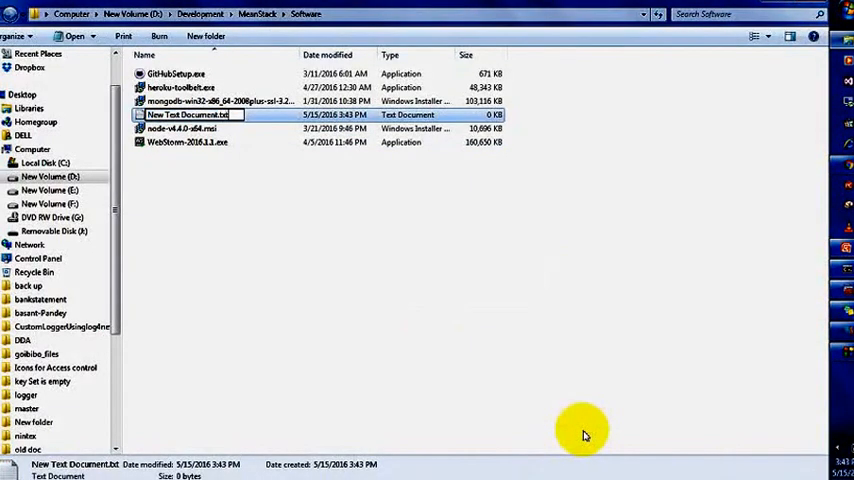
{"action": "key", "text": "BackSpace"}
{"action": "key", "text": "BackSpace"}
{"action": "key", "text": "BackSpace"}
{"action": "type", "text": "js"}
{"action": "key", "text": "Left"}
{"action": "key", "text": "Left"}
{"action": "key", "text": "Left"}
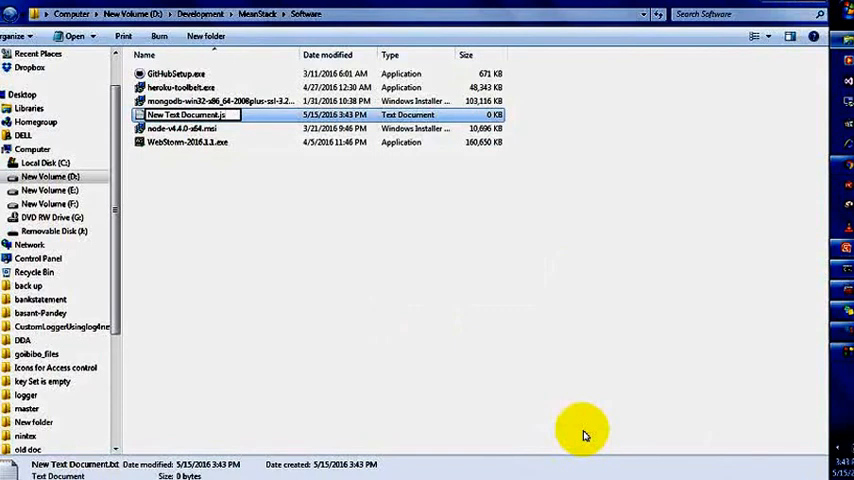
{"action": "key", "text": "shift+ctrl+Left"}
{"action": "key", "text": "shift+ctrl+Left"}
{"action": "key", "text": "shift+ctrl+Left"}
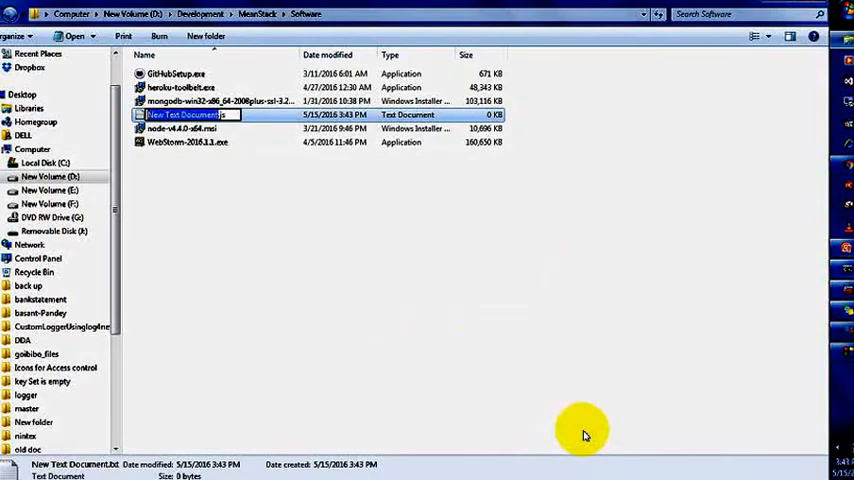
{"action": "type", "text": "hello"}
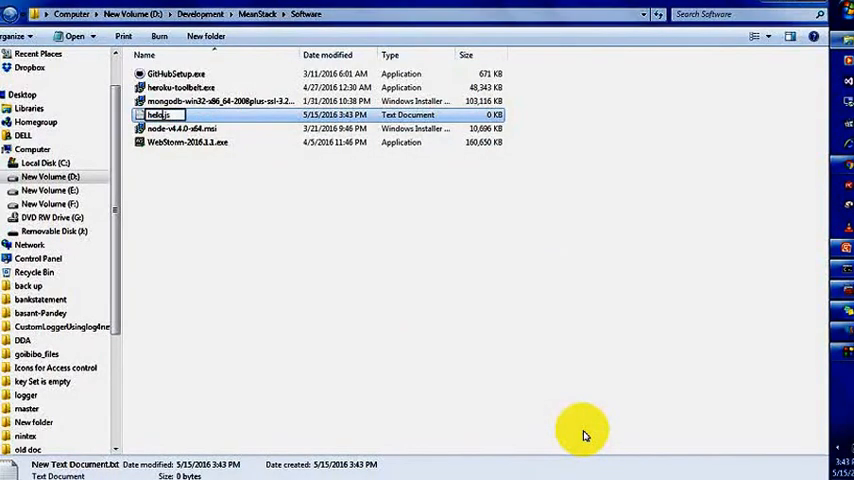
{"action": "type", "text": "o"}
{"action": "key", "text": "Return"}
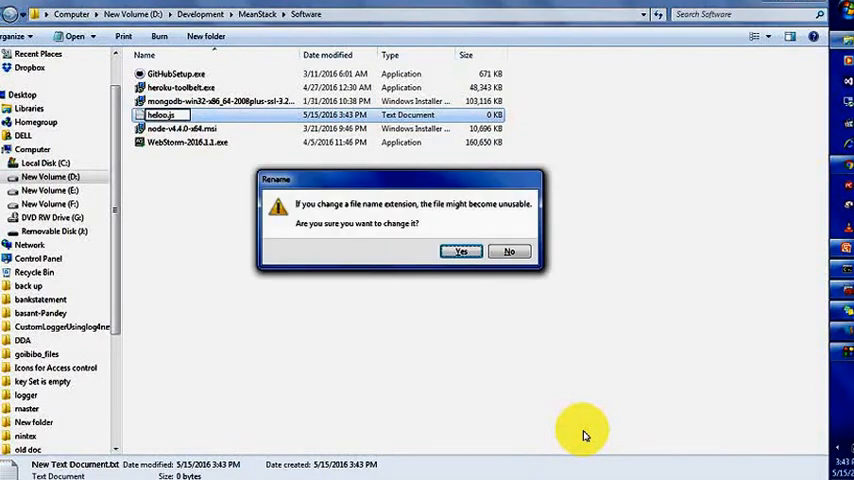
{"action": "key", "text": "Return"}
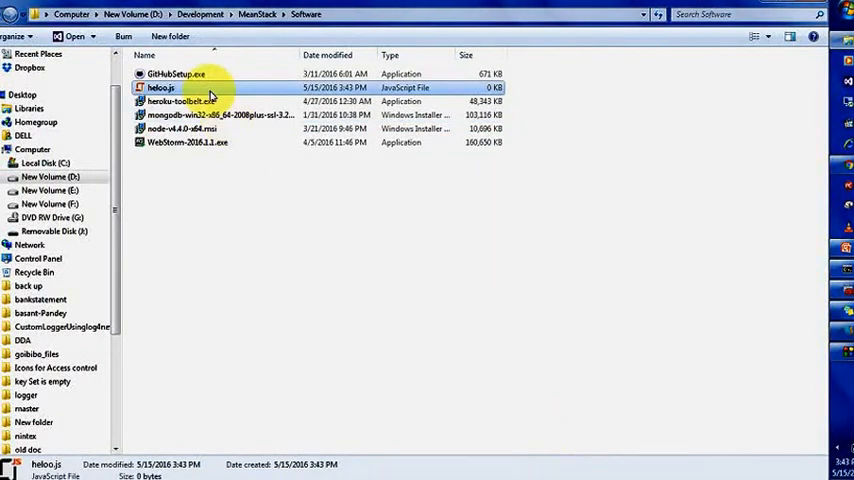
- Open heloo.js in Notepad and write console.log('hello');
{"action": "right_click", "coordinate": [210, 92]}
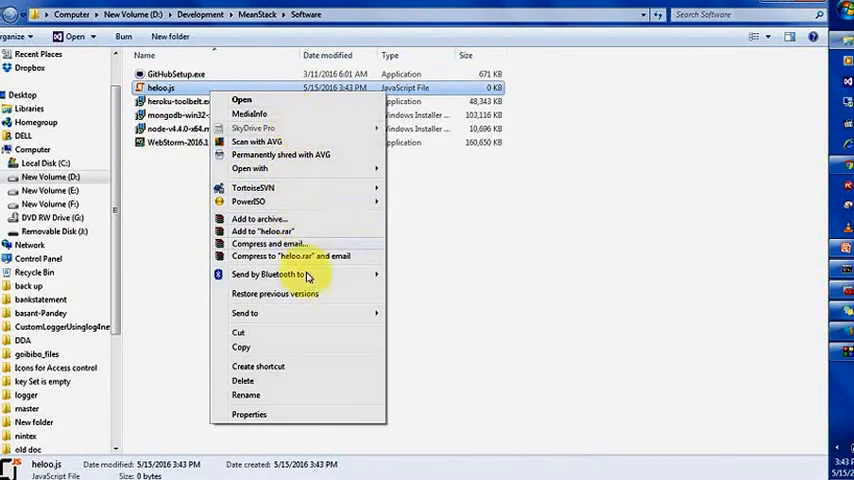
{"action": "mouse_move", "coordinate": [250, 168]}
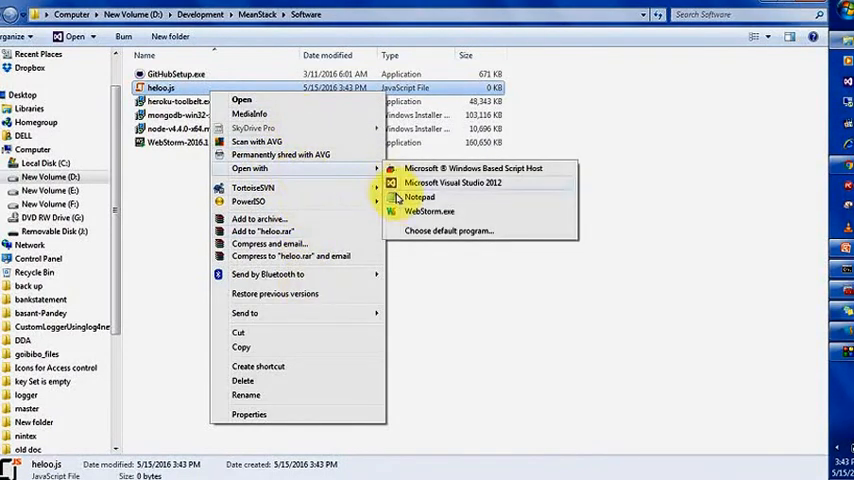
{"action": "left_click", "coordinate": [397, 198]}
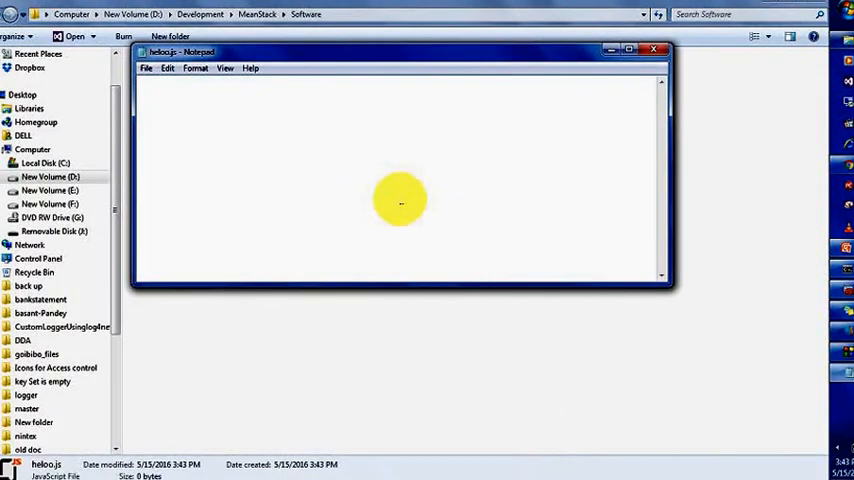
{"action": "type", "text": "co"}
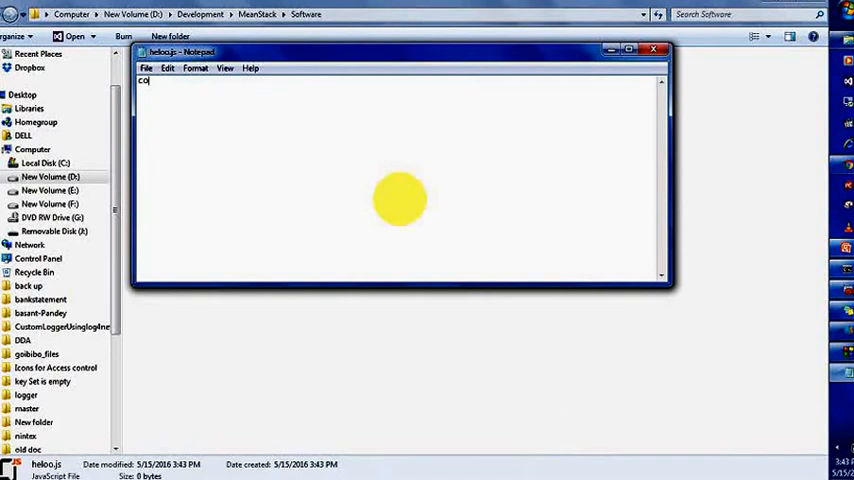
{"action": "type", "text": "nsole"}
{"action": "key", "text": "BackSpace"}
{"action": "key", "text": "BackSpace"}
{"action": "key", "text": "BackSpace"}
{"action": "key", "text": "BackSpace"}
{"action": "key", "text": "BackSpace"}
{"action": "type", "text": "con"}
{"action": "type", "text": "sole.log"}
{"action": "type", "text": "()"}
{"action": "type", "text": ";;"}
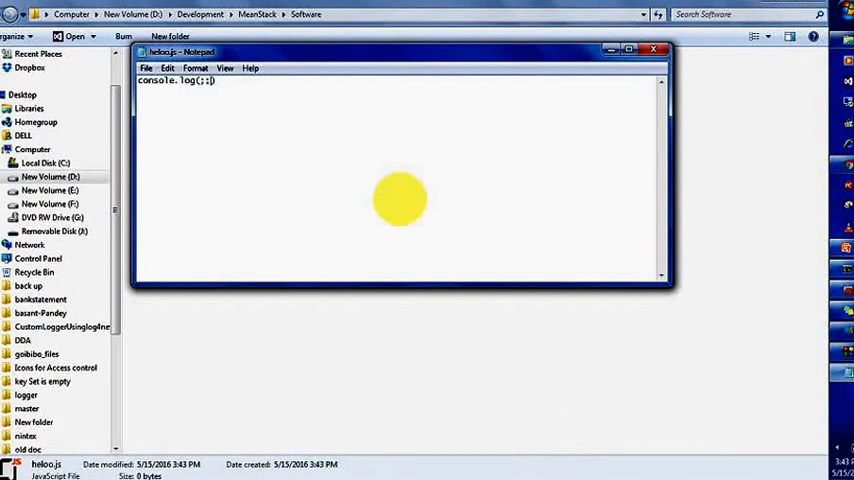
{"action": "type", "text": "''"}
{"action": "key", "text": "BackSpace"}
{"action": "key", "text": "BackSpace"}
{"action": "type", "text": "ga"}
{"action": "key", "text": "BackSpace"}
{"action": "key", "text": "BackSpace"}
{"action": "type", "text": "hello"}
{"action": "key", "text": "End"}
{"action": "type", "text": ";"}
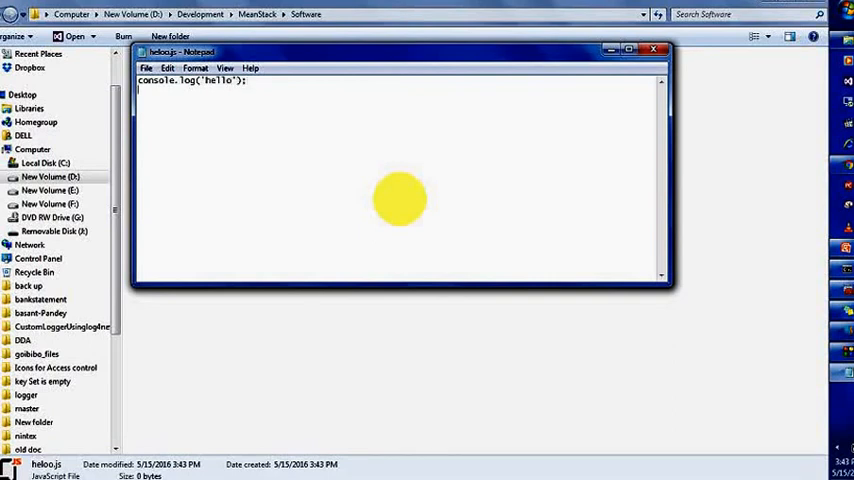
- Add var a = 10; and a log of a on new lines
{"action": "key", "text": "Return"}
{"action": "key", "text": "Return"}
{"action": "type", "text": "var a"}
{"action": "type", "text": " = 1"}
{"action": "type", "text": "0;"}
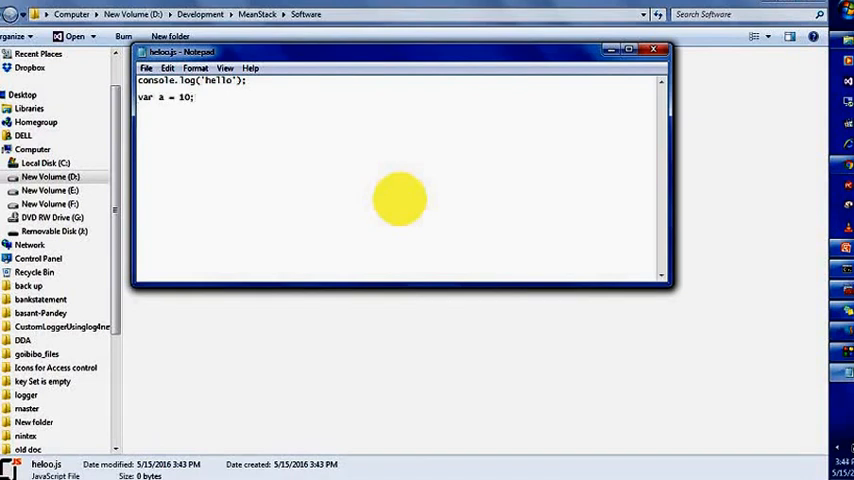
{"action": "key", "text": "Return"}
{"action": "type", "text": "console."}
{"action": "type", "text": "log("}
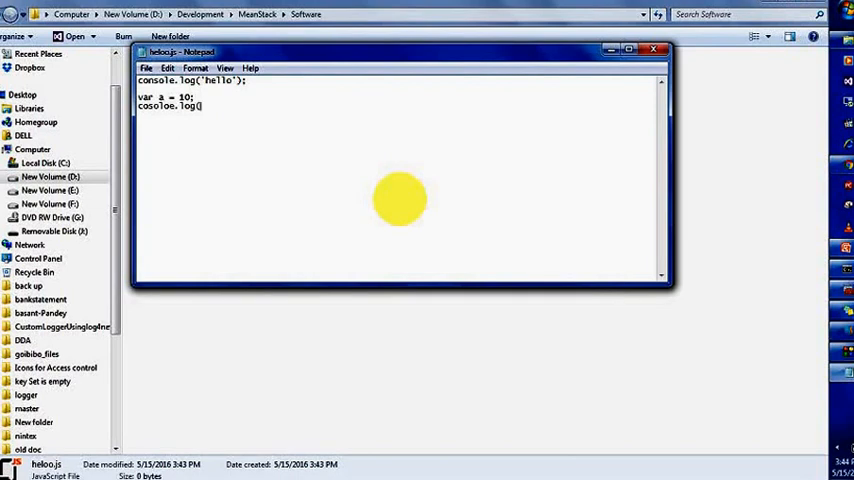
{"action": "type", "text": "a"}
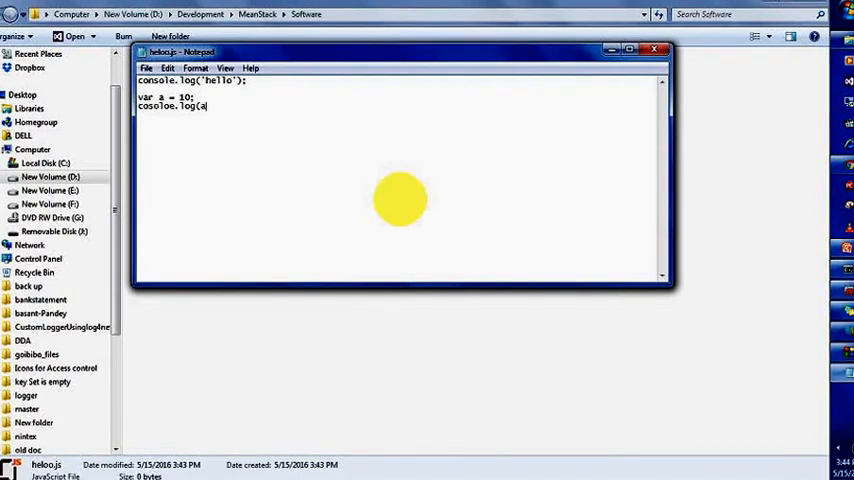
{"action": "type", "text": ");"}
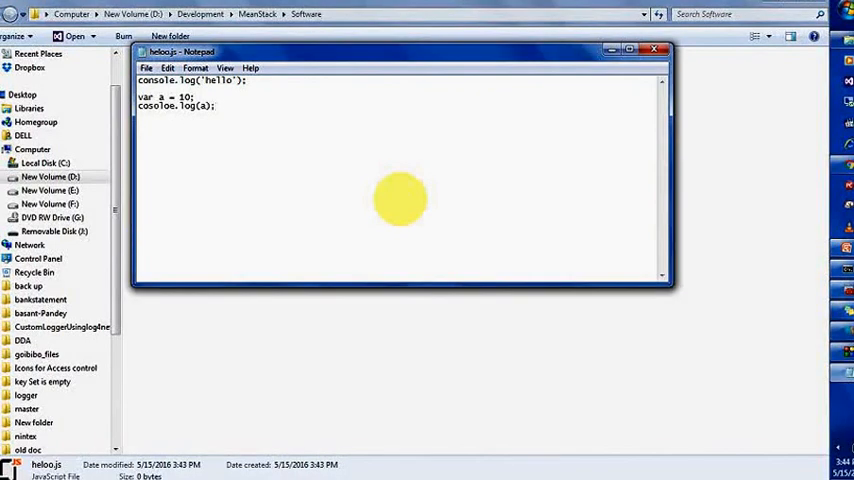
- Save heloo.js, run node heloo.js from the Software folder, then return to Notepad
{"action": "key", "text": "ctrl+s"}
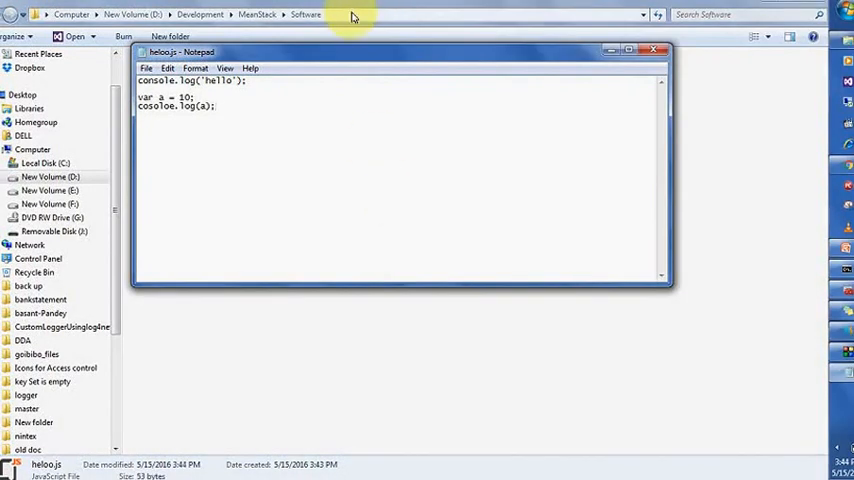
{"action": "left_click", "coordinate": [352, 15]}
{"action": "type", "text": "cmd"}
{"action": "key", "text": "Return"}
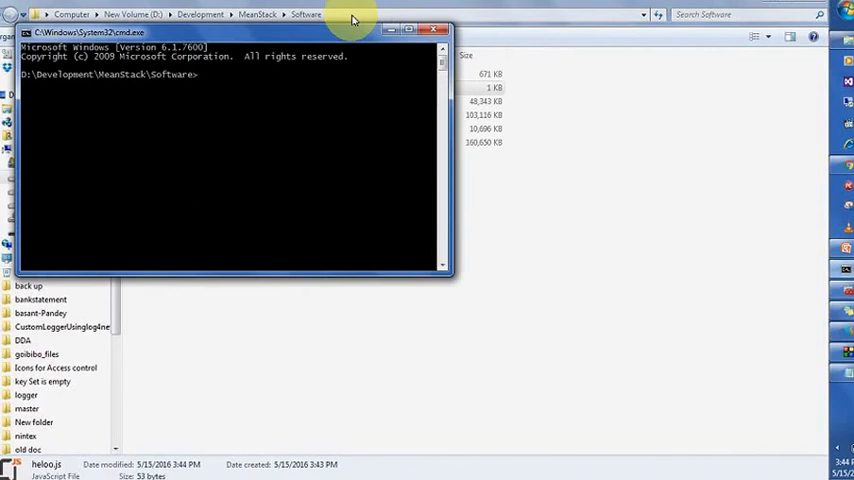
{"action": "type", "text": "node"}
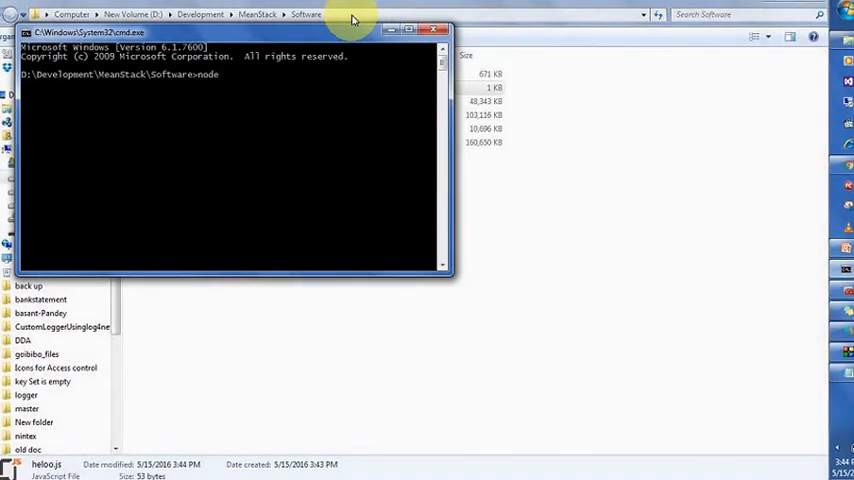
{"action": "type", "text": " heloo.js"}
{"action": "key", "text": "Return"}
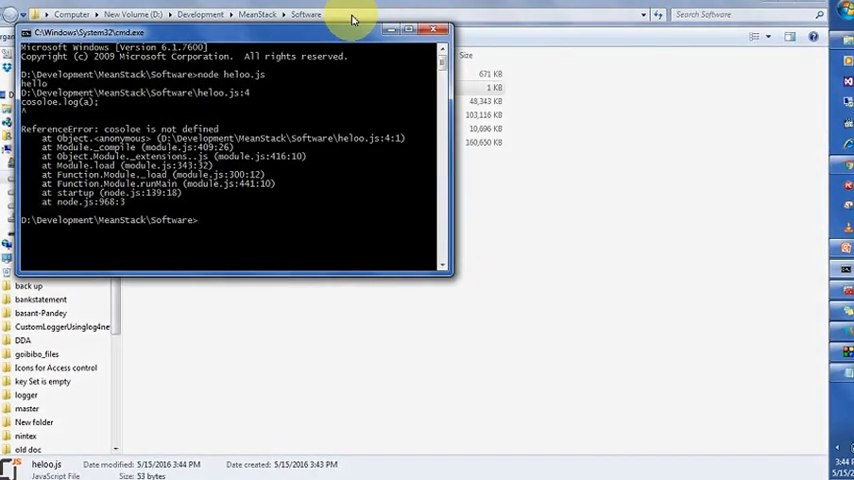
{"action": "left_click", "coordinate": [352, 18]}
{"action": "key", "text": "alt+Tab"}
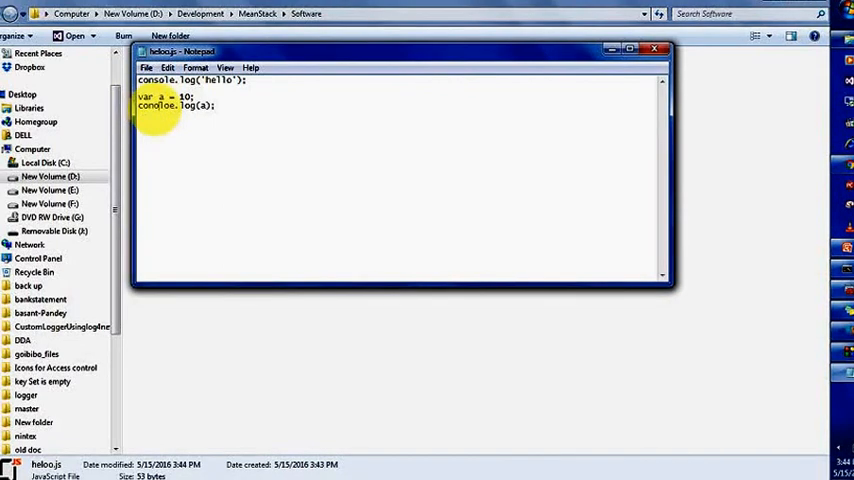
{"action": "type", "text": "s"}
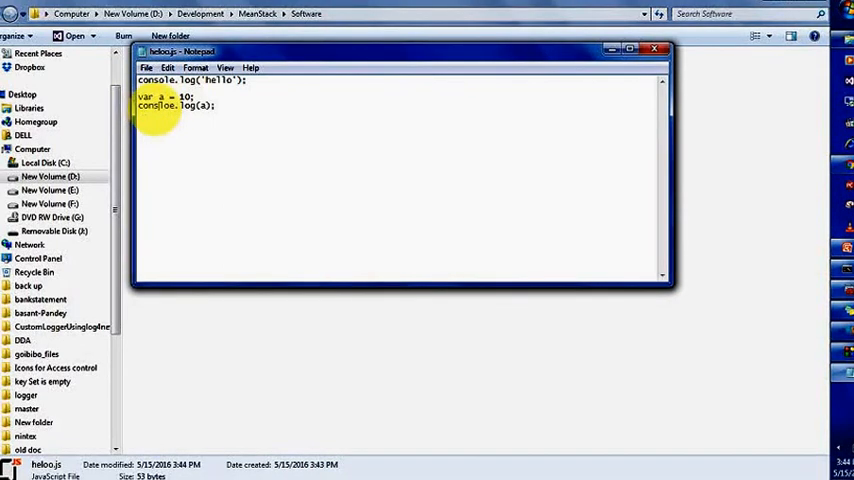
{"action": "type", "text": "o"}
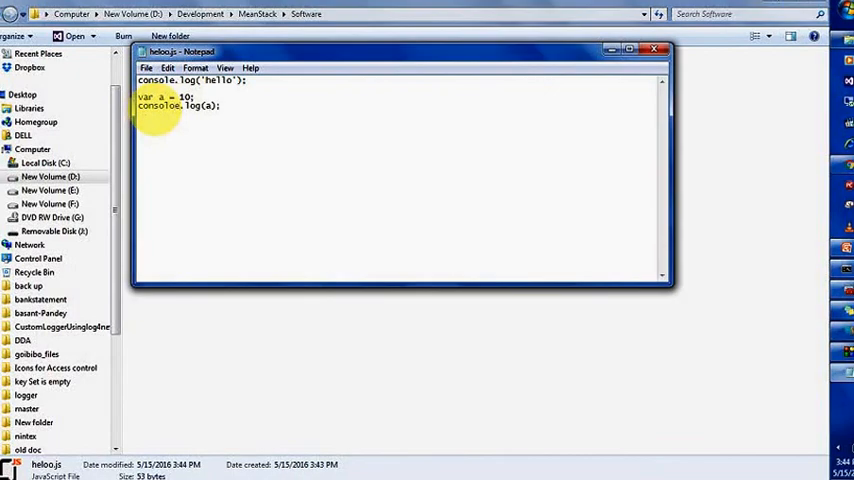
- Fix the line to console.log(a);, rerun node heloo.js and exit the command prompt
{"action": "key", "text": "Delete"}
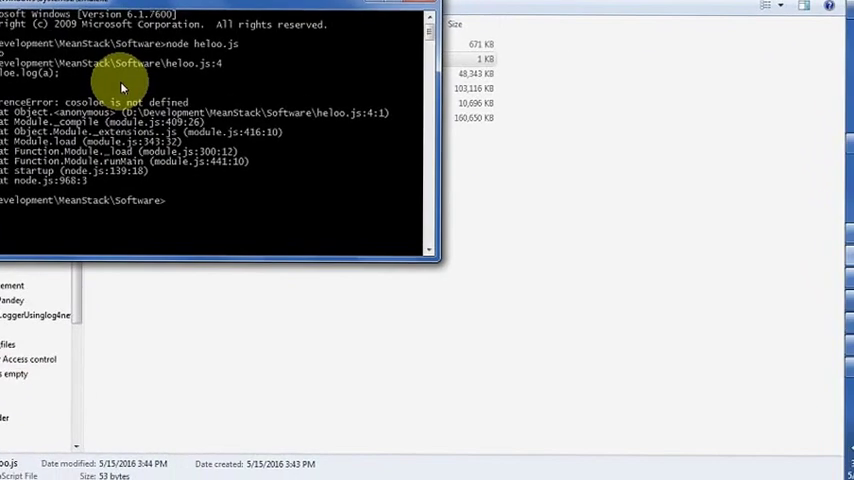
{"action": "key", "text": "Up"}
{"action": "key", "text": "Return"}
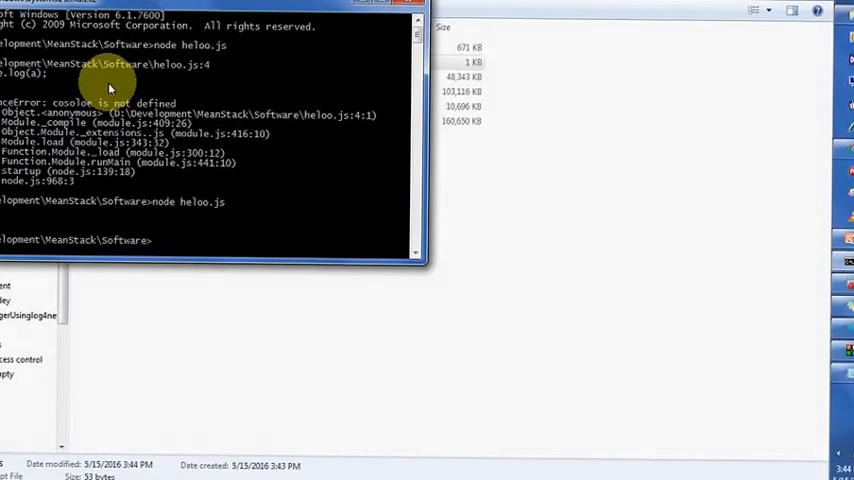
{"action": "type", "text": "exit"}
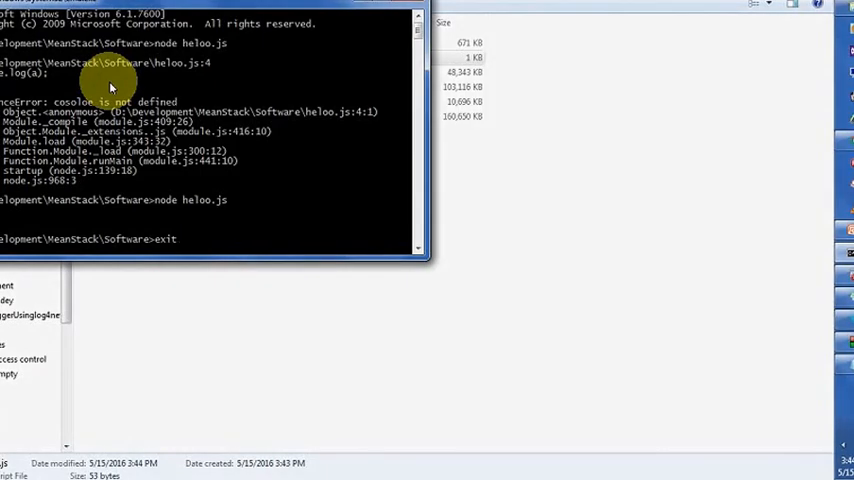
{"action": "key", "text": "Return"}
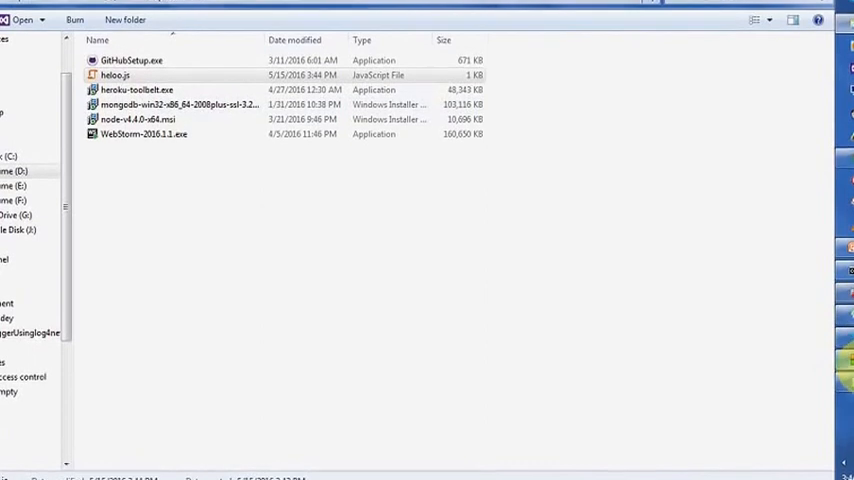
{"action": "mouse_move", "coordinate": [845, 318]}
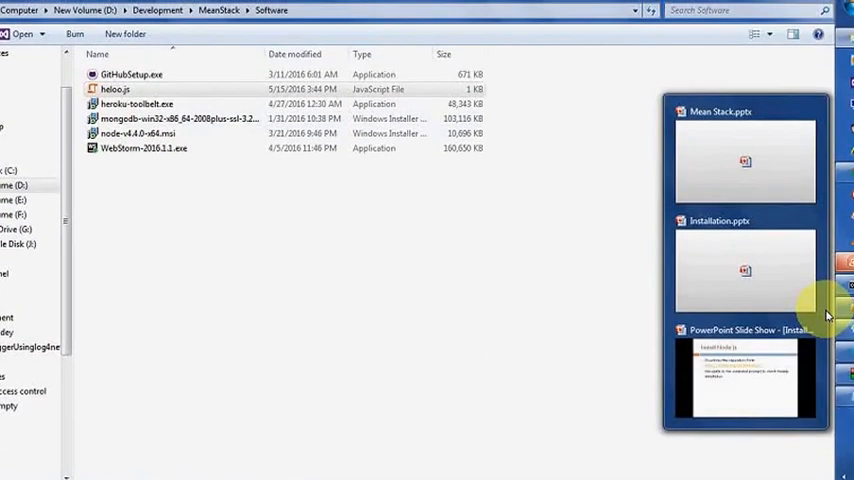
- Advance the slide show to Install Mongodb, then switch to the mongodb folder in Explorer
{"action": "left_click", "coordinate": [745, 375]}
{"action": "left_click", "coordinate": [370, 345]}
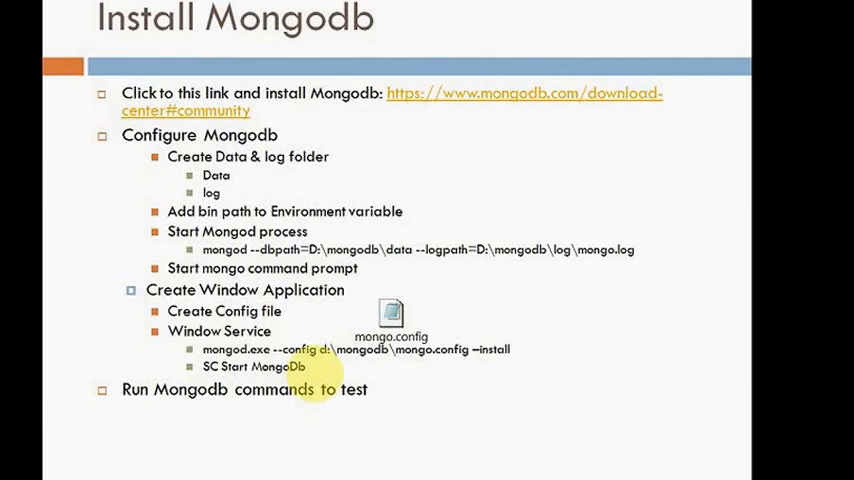
{"action": "key", "text": "alt+Tab"}
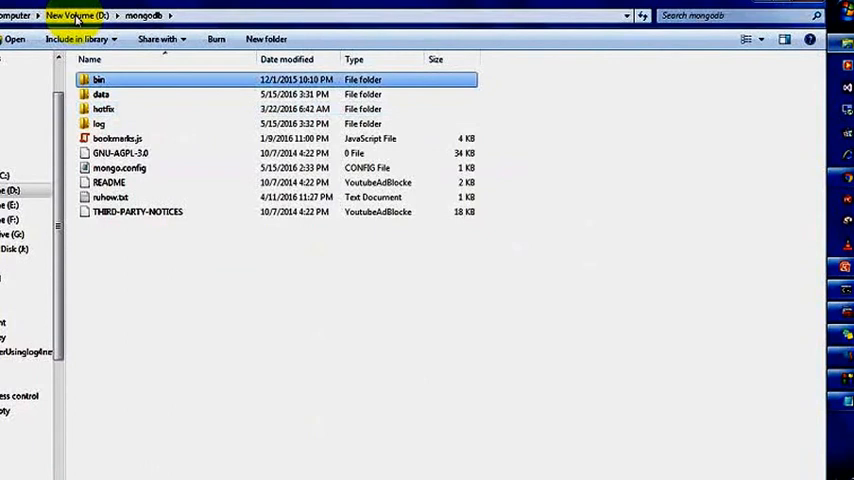
- Navigate into the log folder of D:\mongodb and select the current mongo.log file
{"action": "key", "text": "Down"}
{"action": "key", "text": "Down"}
{"action": "key", "text": "Down"}
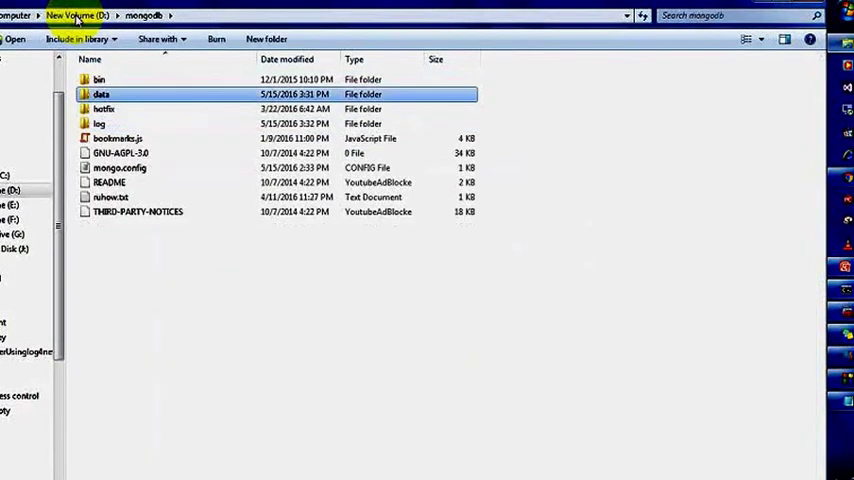
{"action": "key", "text": "Down"}
{"action": "key", "text": "Down"}
{"action": "key", "text": "Down"}
{"action": "key", "text": "Up"}
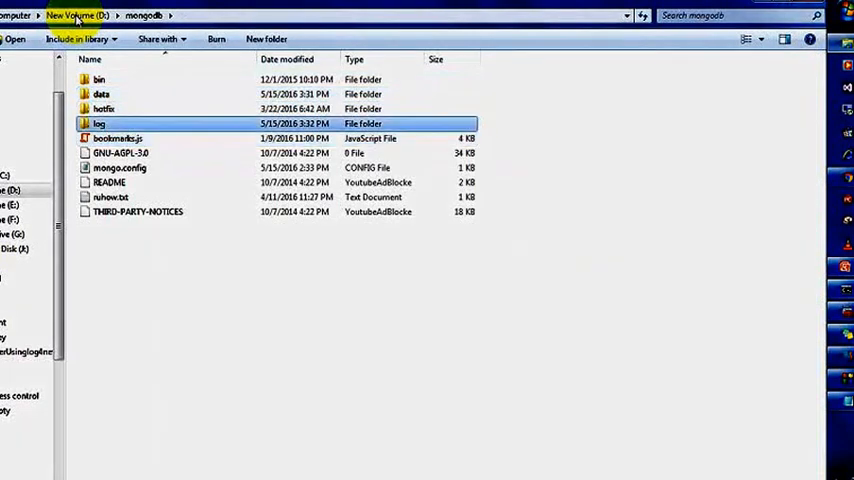
{"action": "key", "text": "Return"}
{"action": "key", "text": "Down"}
{"action": "key", "text": "Down"}
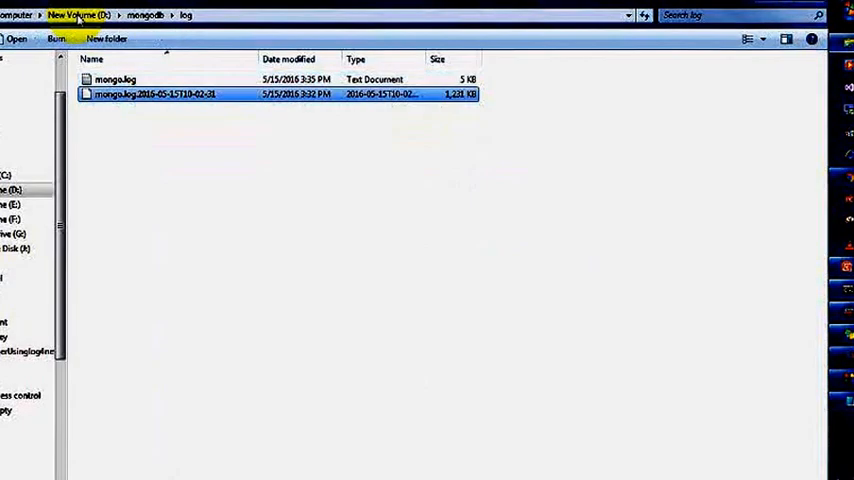
{"action": "key", "text": "Up"}
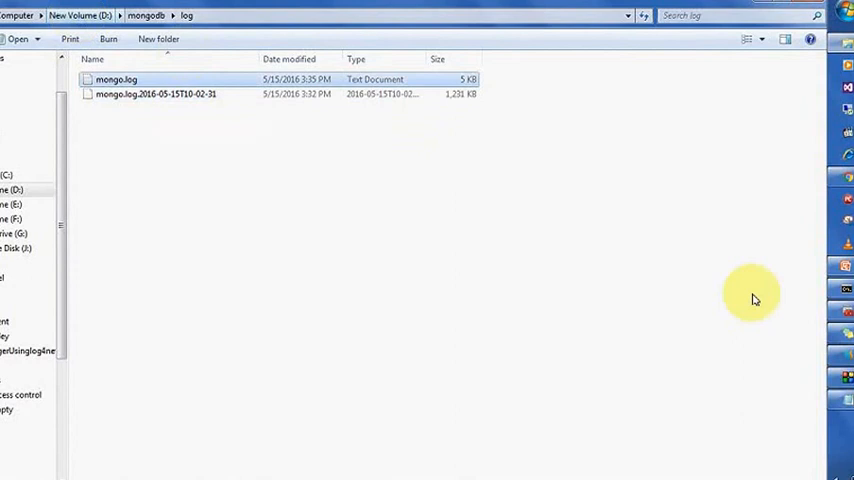
- Exit the Node session in the console and run mongo, which fails to connect to 127.0.0.1:27017
{"action": "left_click", "coordinate": [845, 290]}
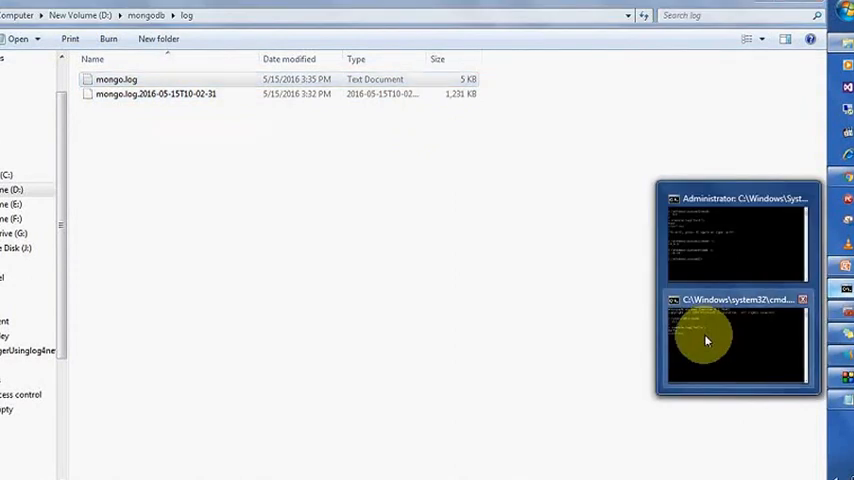
{"action": "left_click", "coordinate": [710, 340]}
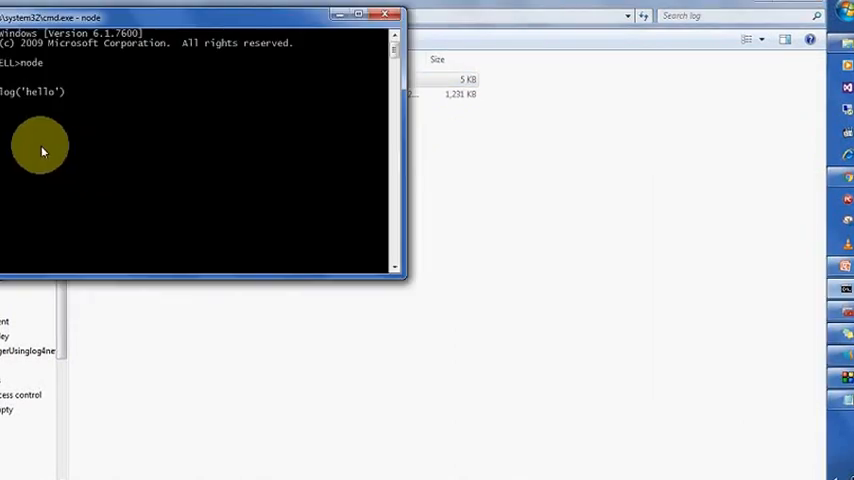
{"action": "key", "text": "ctrl+c"}
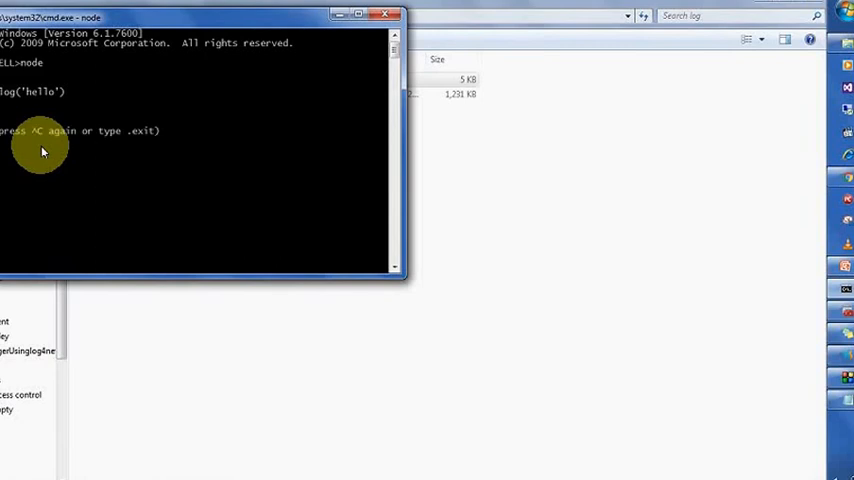
{"action": "key", "text": "ctrl+c"}
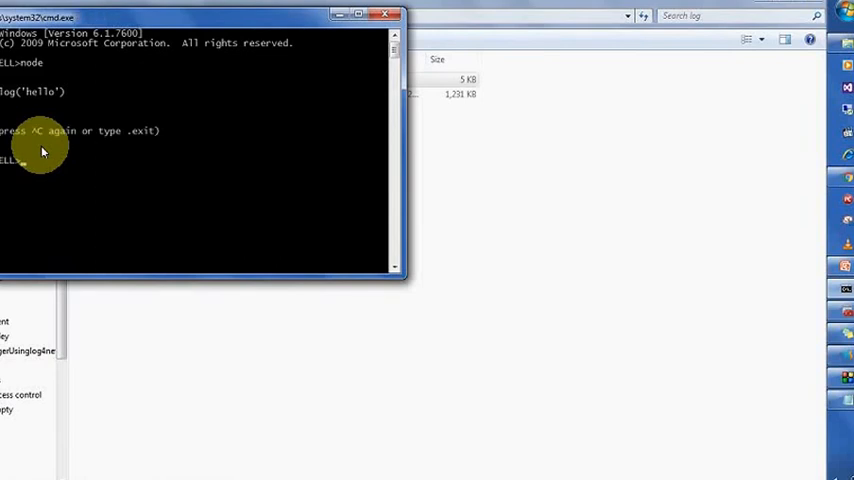
{"action": "type", "text": "mon"}
{"action": "type", "text": "god"}
{"action": "key", "text": "BackSpace"}
{"action": "key", "text": "Return"}
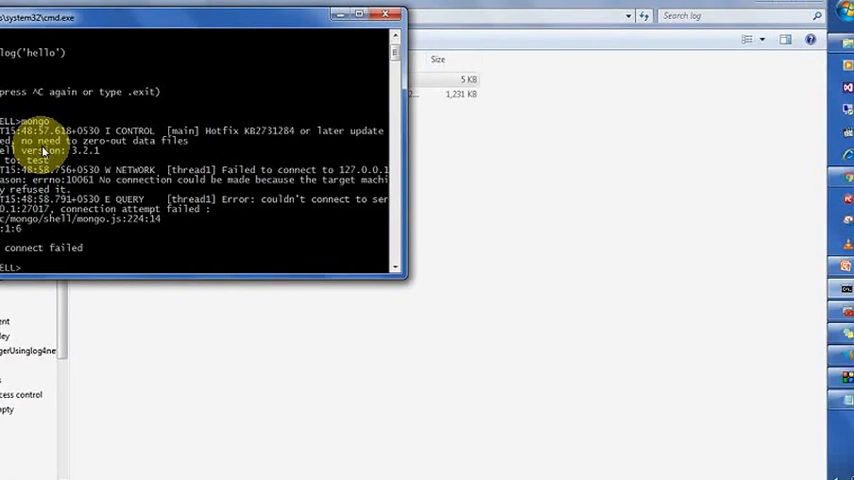
- Switch to PowerPoint, leave the slideshow and select the mongod command line on the slide
{"action": "key", "text": "alt+Tab"}
{"action": "key", "text": "alt+Tab"}
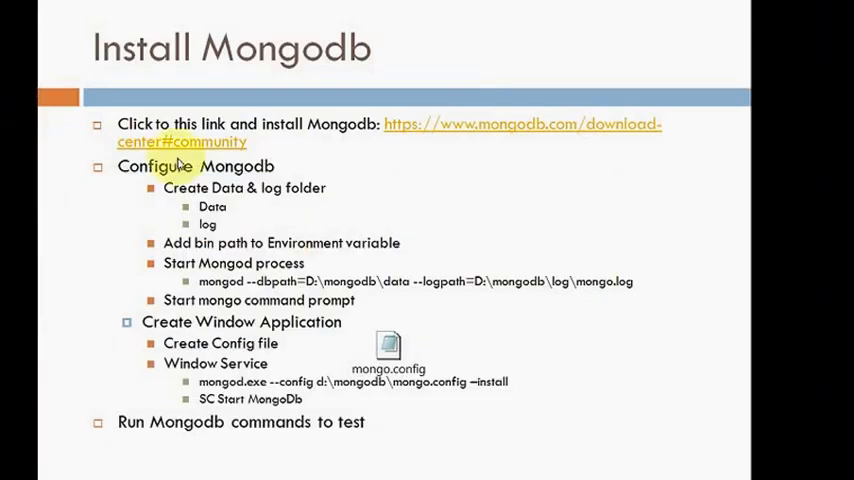
{"action": "left_click", "coordinate": [408, 300]}
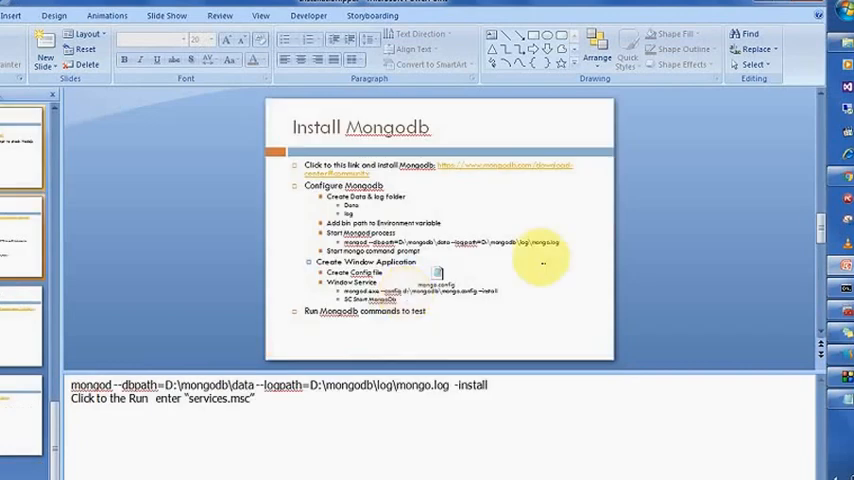
{"action": "left_click", "coordinate": [562, 247]}
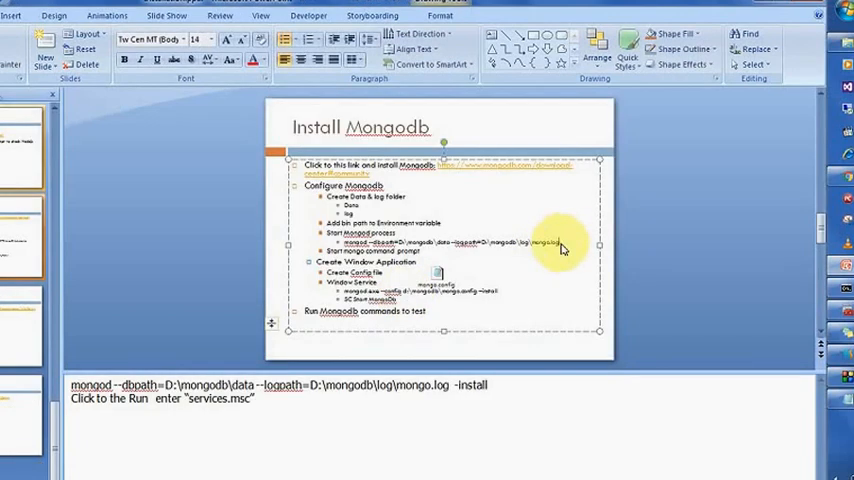
{"action": "key", "text": "shift+Home"}
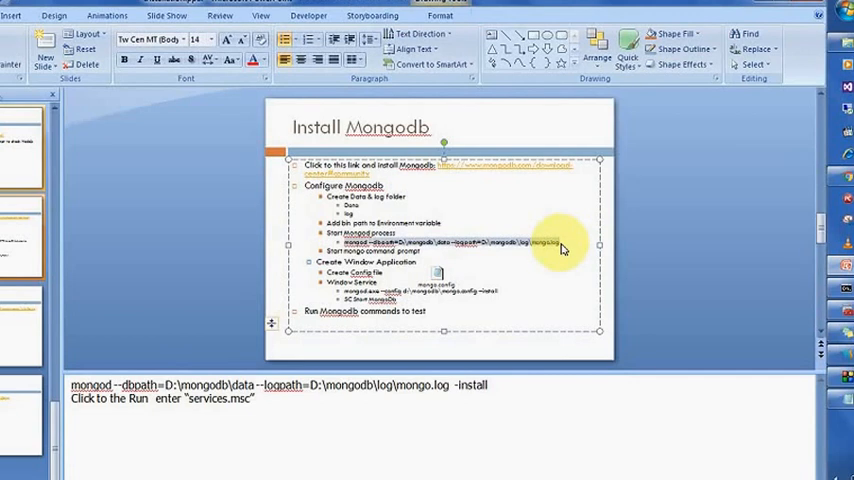
- Copy the mongod command from the slide and run it in the console with the D:\mongodb data and log paths
{"action": "key", "text": "ctrl+c"}
{"action": "key", "text": "alt+Tab"}
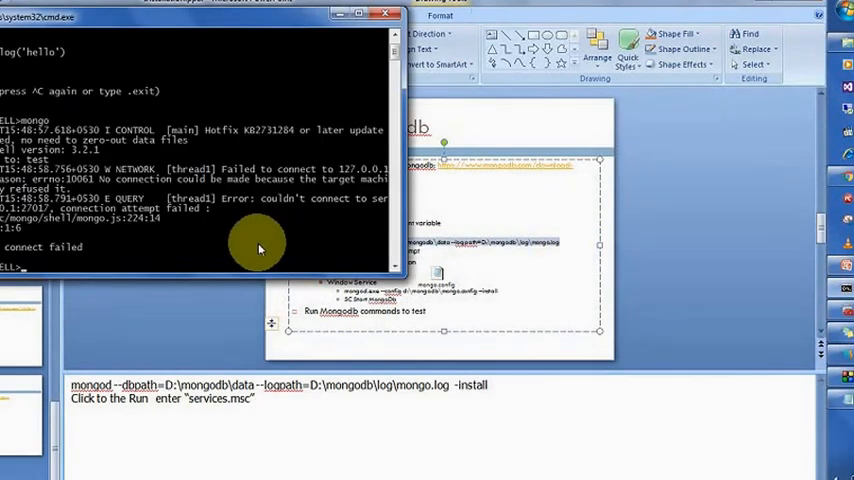
{"action": "right_click", "coordinate": [240, 255]}
{"action": "left_click", "coordinate": [262, 293]}
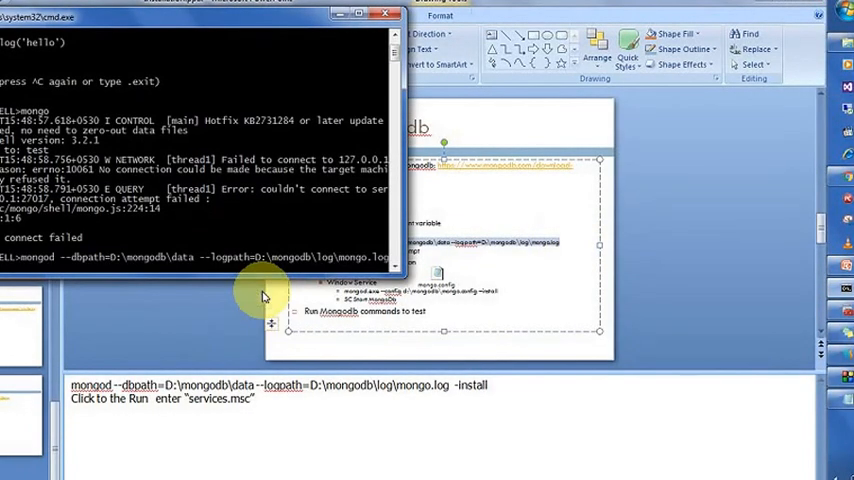
{"action": "key", "text": "Return"}
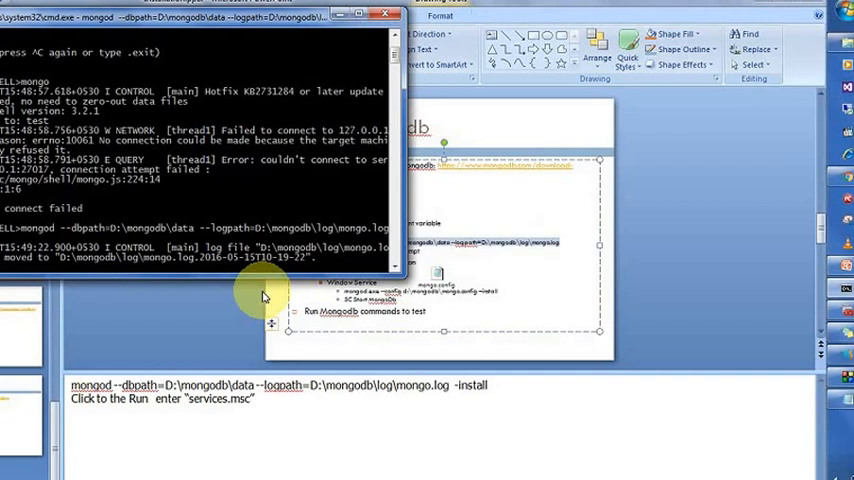
- Launch a second console via Run cmd, move it to the centre-right and start the mongo shell
{"action": "key", "text": "super+r"}
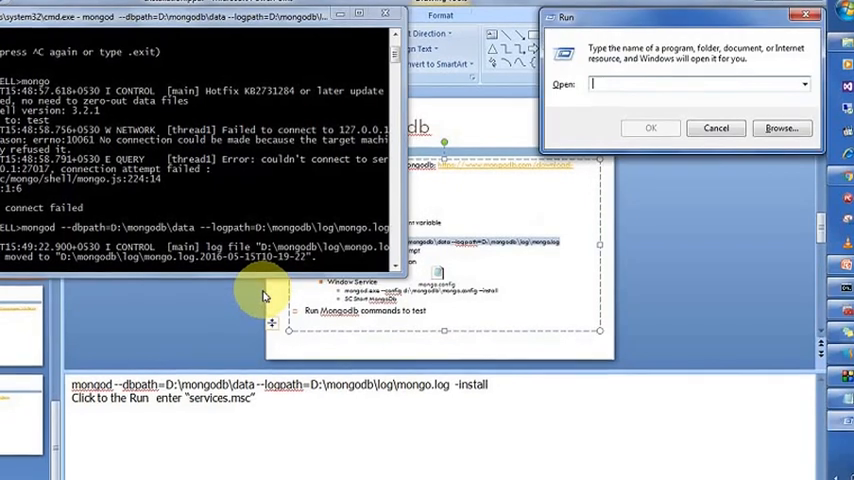
{"action": "type", "text": "cmd"}
{"action": "key", "text": "Return"}
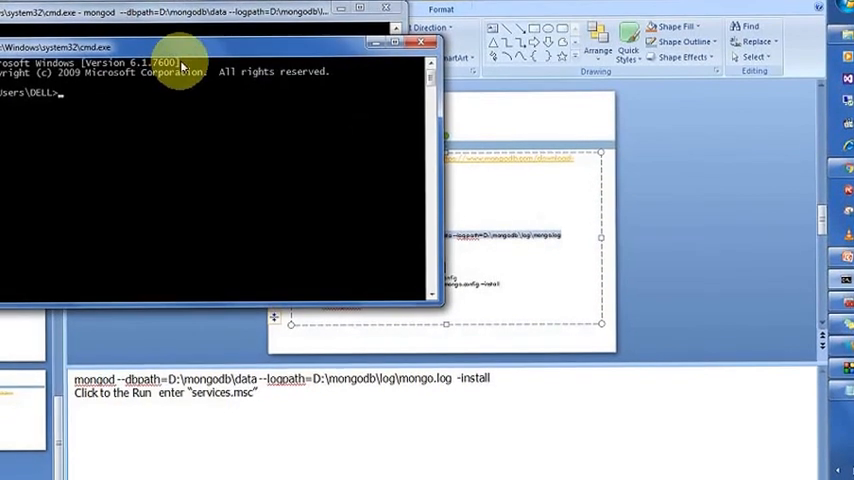
{"action": "left_click_drag", "start_coordinate": [190, 50], "coordinate": [508, 128]}
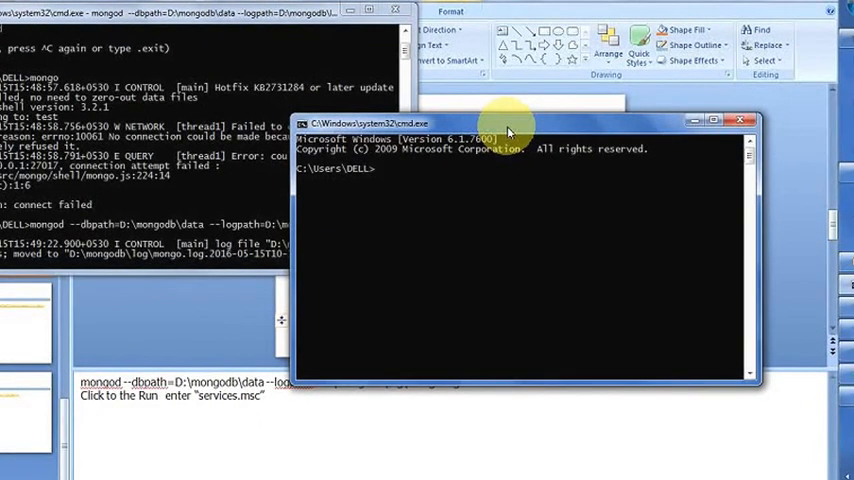
{"action": "type", "text": "mong"}
{"action": "type", "text": "o"}
{"action": "key", "text": "Return"}
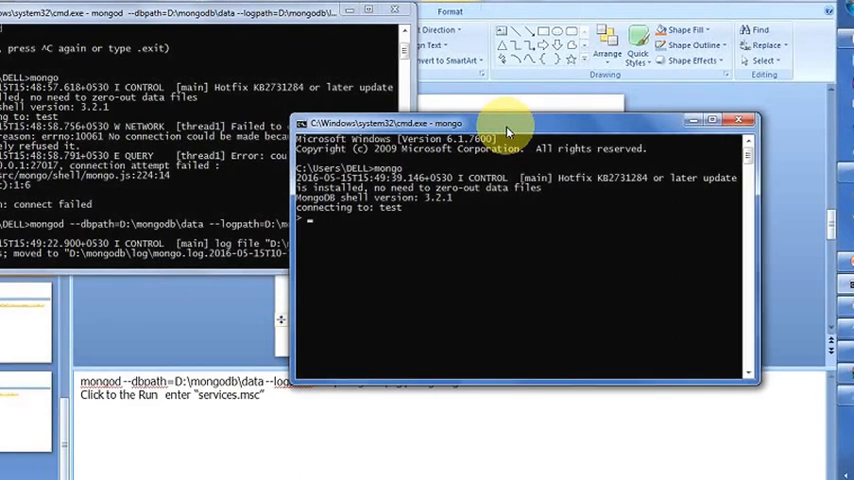
{"action": "type", "text": "show"}
{"action": "type", "text": " bd"}
- Run show dbs to list databases such as blog, students and zza
{"action": "key", "text": "BackSpace"}
{"action": "key", "text": "BackSpace"}
{"action": "type", "text": "dbs"}
{"action": "key", "text": "Return"}
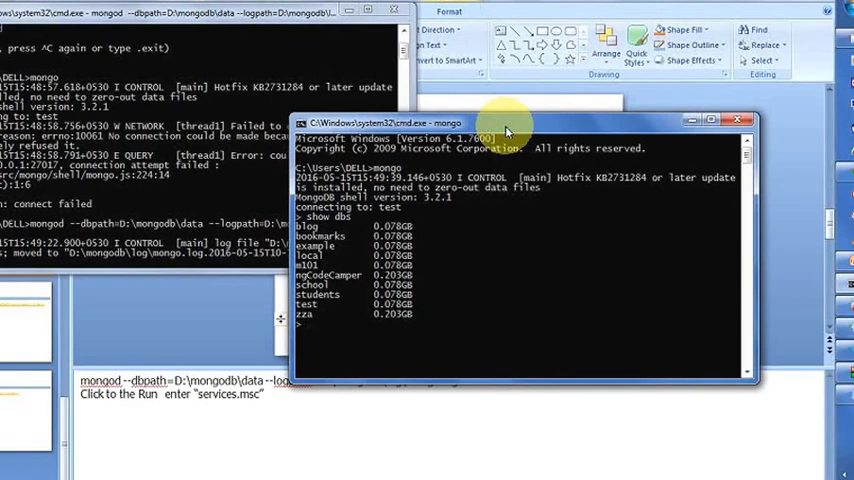
{"action": "type", "text": "use"}
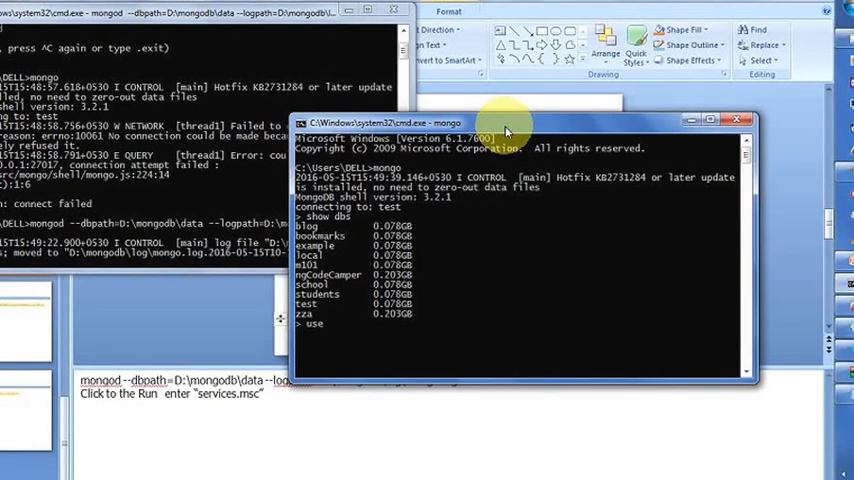
{"action": "type", "text": " test"}
- Run use test, show collections and db.links.find() to list the link documents
{"action": "key", "text": "Return"}
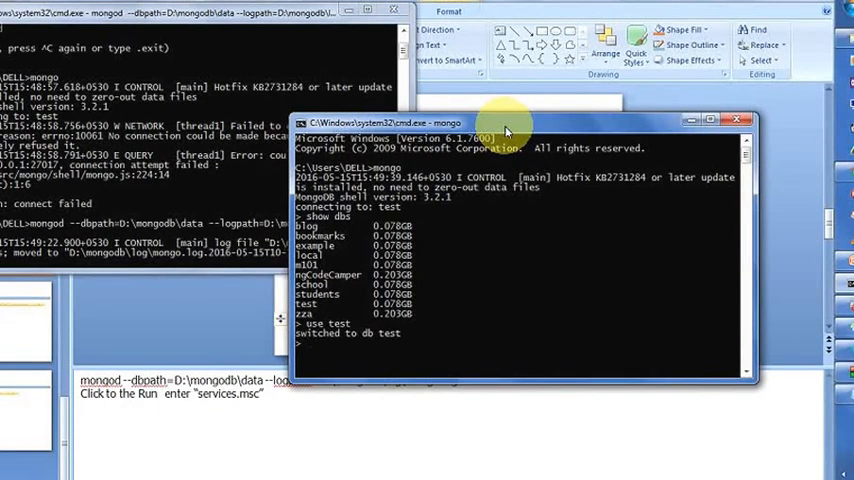
{"action": "type", "text": " show"}
{"action": "type", "text": " collections"}
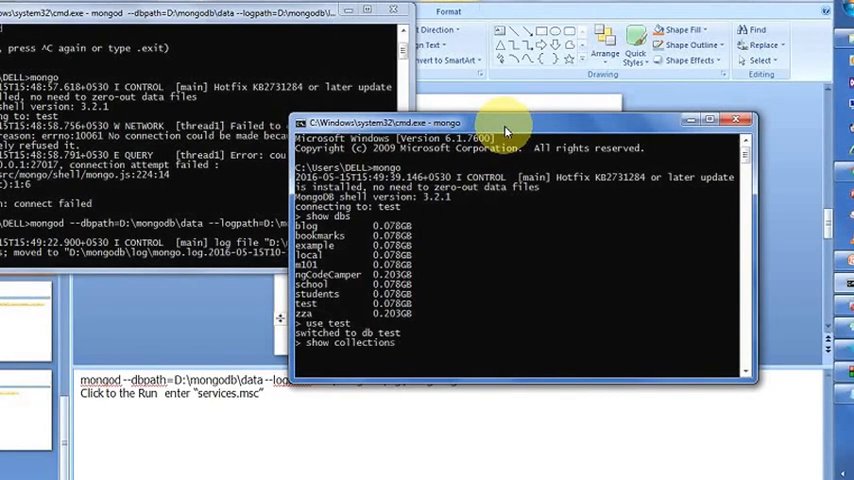
{"action": "key", "text": "Return"}
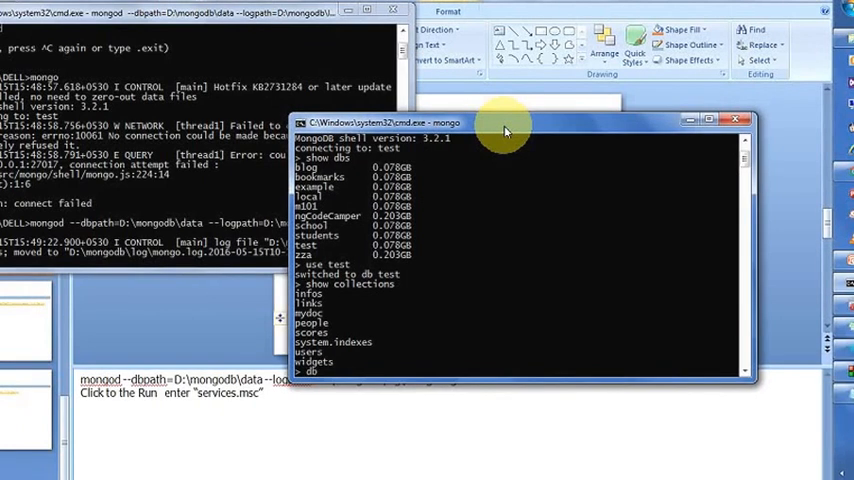
{"action": "type", "text": "dbs."}
{"action": "key", "text": "BackSpace"}
{"action": "key", "text": "BackSpace"}
{"action": "type", "text": "."}
{"action": "type", "text": "links"}
{"action": "type", "text": ".find"}
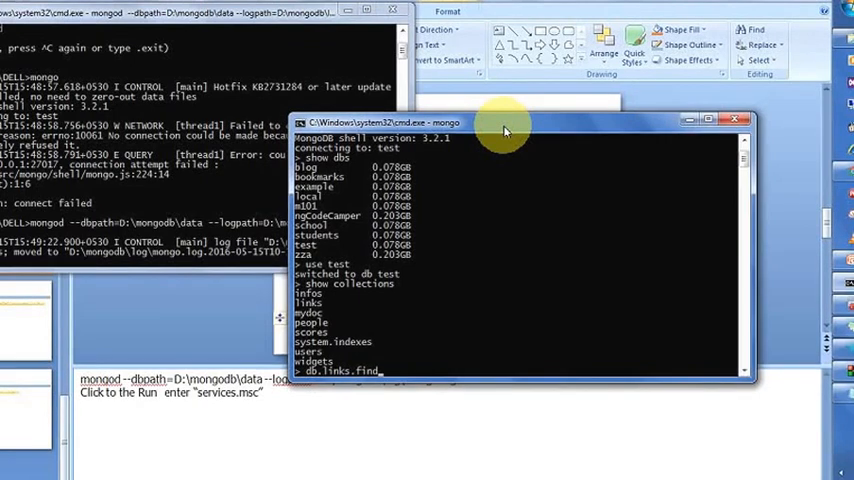
{"action": "type", "text": "()"}
{"action": "key", "text": "Return"}
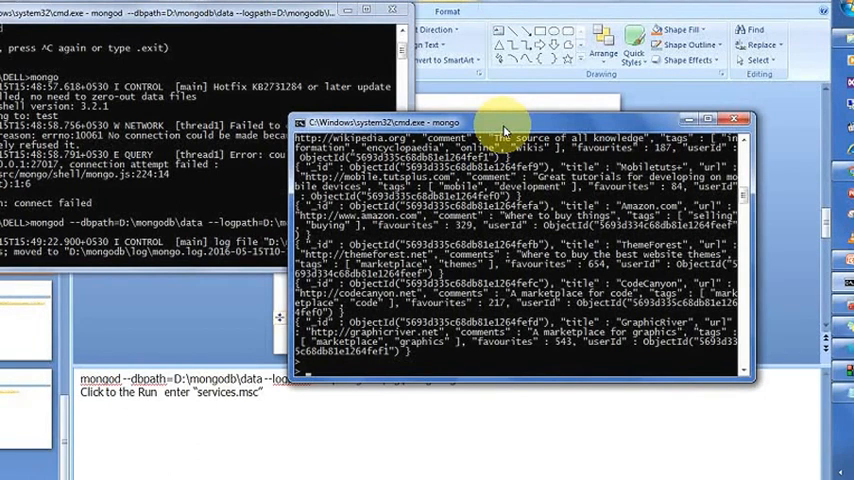
{"action": "type", "text": "db"}
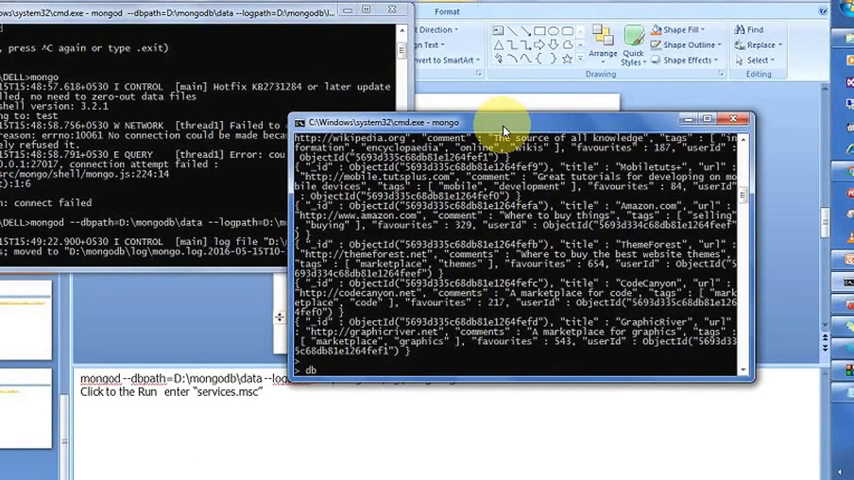
{"action": "type", "text": ".links.find("}
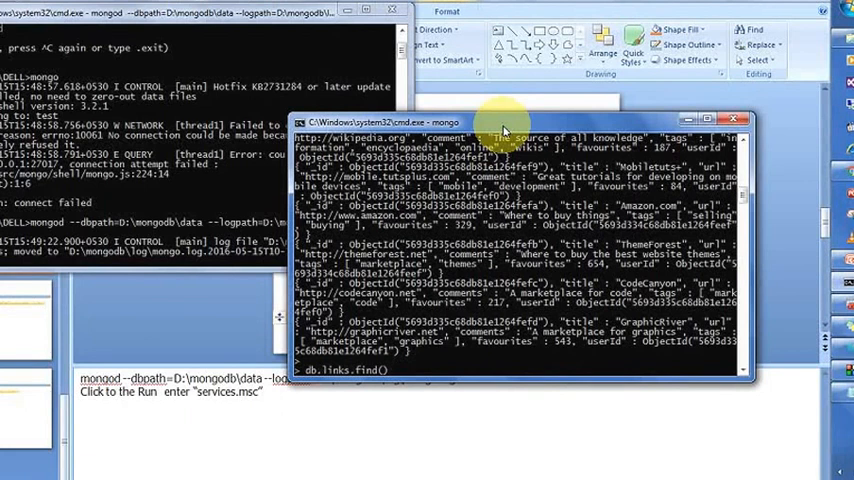
- Run db.links.findOne() to print the Nettuts+ document, then quit the mongo shell
{"action": "key", "text": "BackSpace"}
{"action": "key", "text": "BackSpace"}
{"action": "key", "text": "BackSpace"}
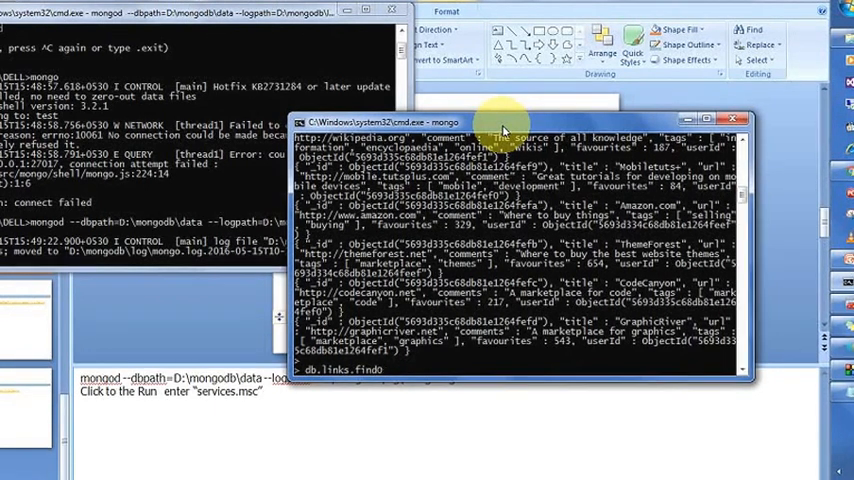
{"action": "type", "text": "indOne()"}
{"action": "key", "text": "Return"}
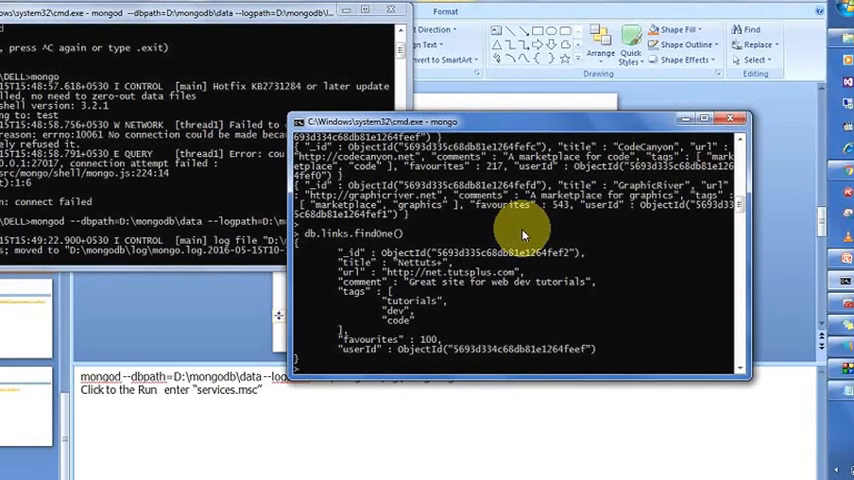
{"action": "key", "text": "ctrl+c"}
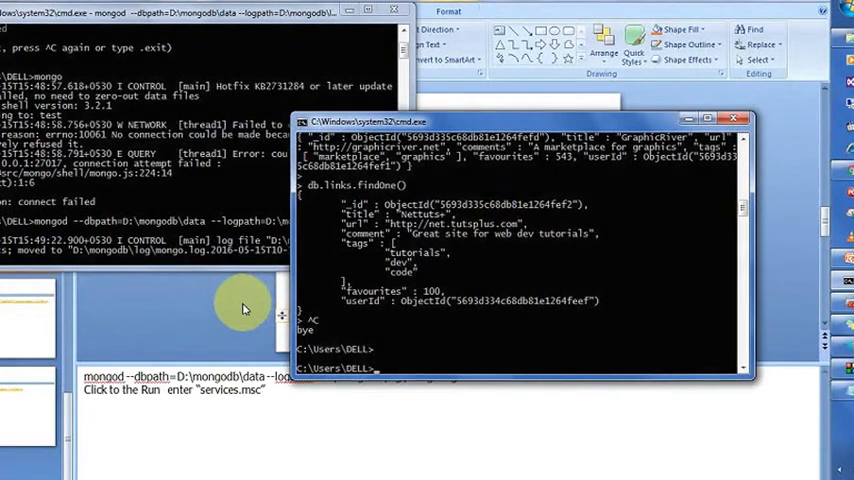
{"action": "key", "text": "alt+Tab"}
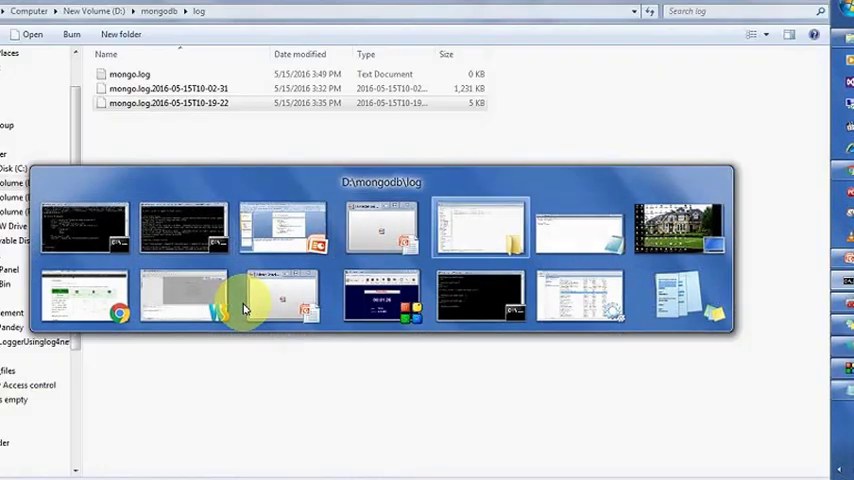
- Go up to the mongodb folder in Explorer and open mongo.config in Notepad
{"action": "left_click", "coordinate": [245, 305]}
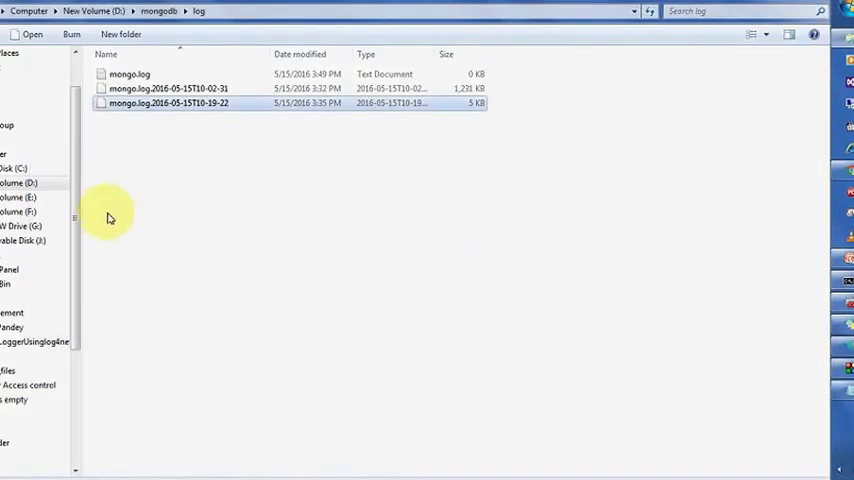
{"action": "left_click", "coordinate": [159, 11]}
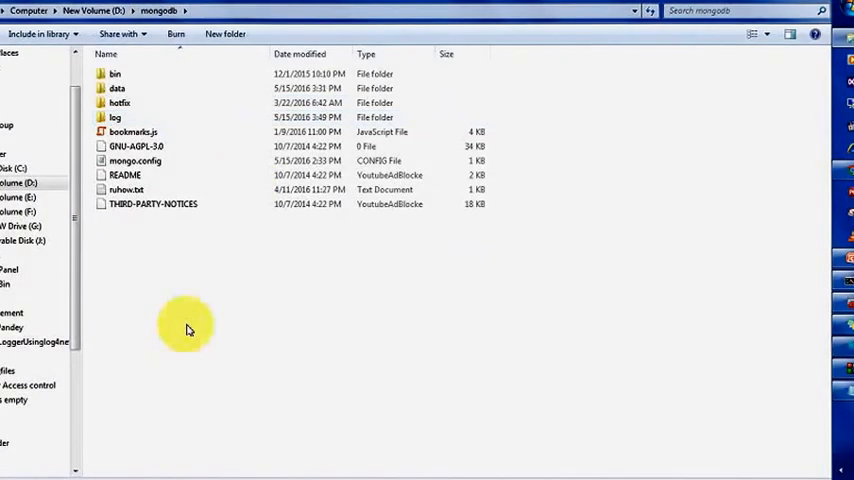
{"action": "left_click", "coordinate": [118, 162]}
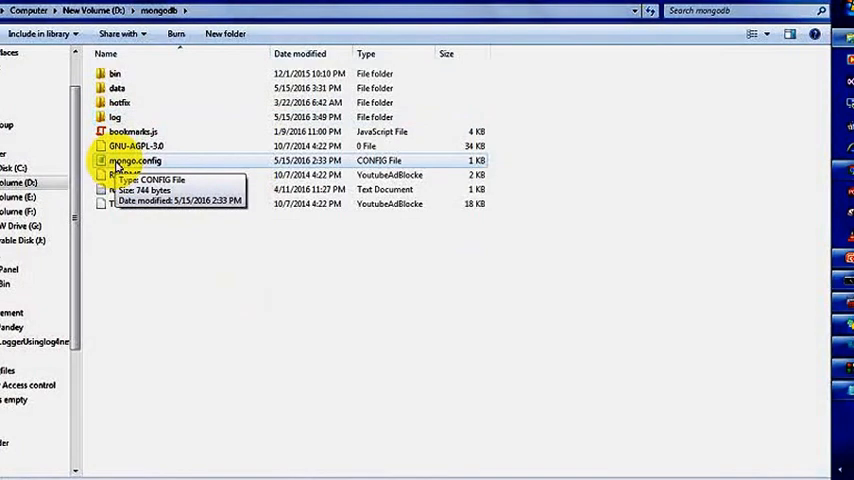
{"action": "double_click", "coordinate": [118, 162]}
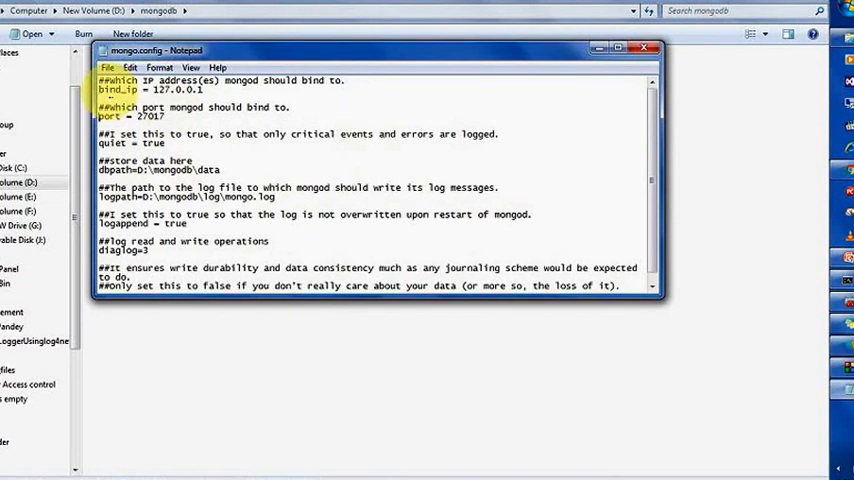
{"action": "left_click_drag", "start_coordinate": [98, 169], "coordinate": [220, 169]}
{"action": "left_click", "coordinate": [100, 196]}
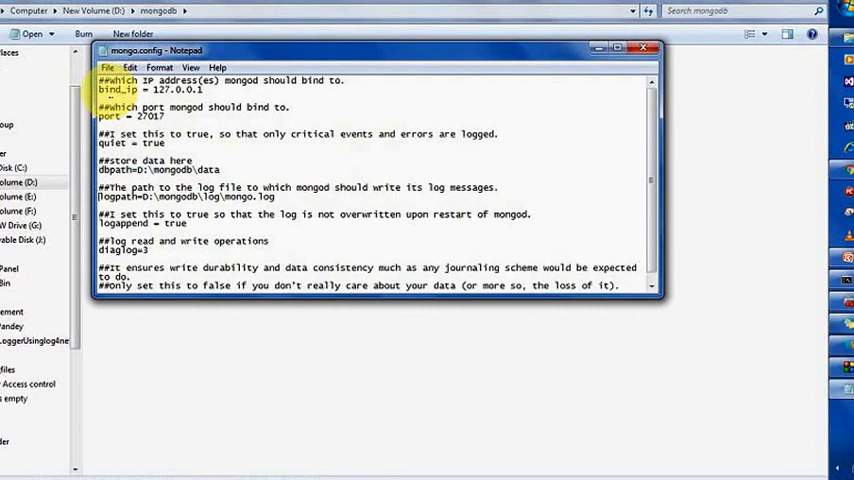
{"action": "left_click_drag", "start_coordinate": [98, 223], "coordinate": [188, 223]}
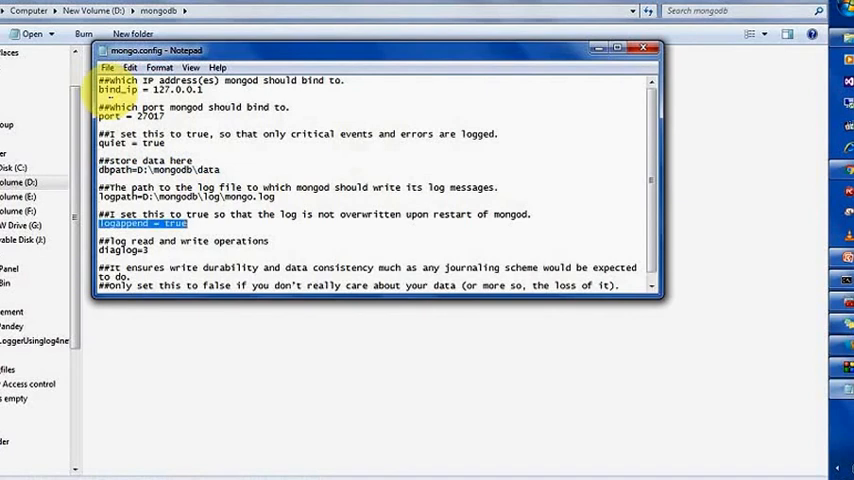
{"action": "left_click", "coordinate": [403, 214]}
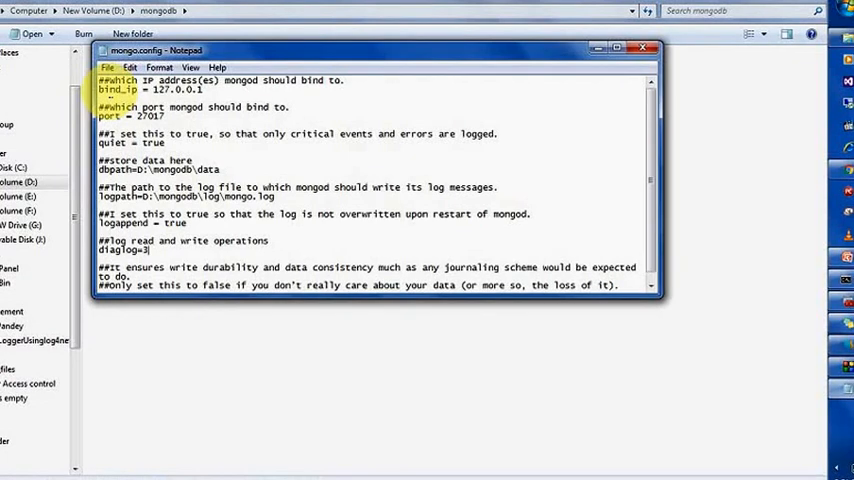
{"action": "left_click_drag", "start_coordinate": [150, 249], "coordinate": [99, 249]}
{"action": "scroll", "coordinate": [370, 180], "scroll_direction": "down", "scroll_amount": 1}
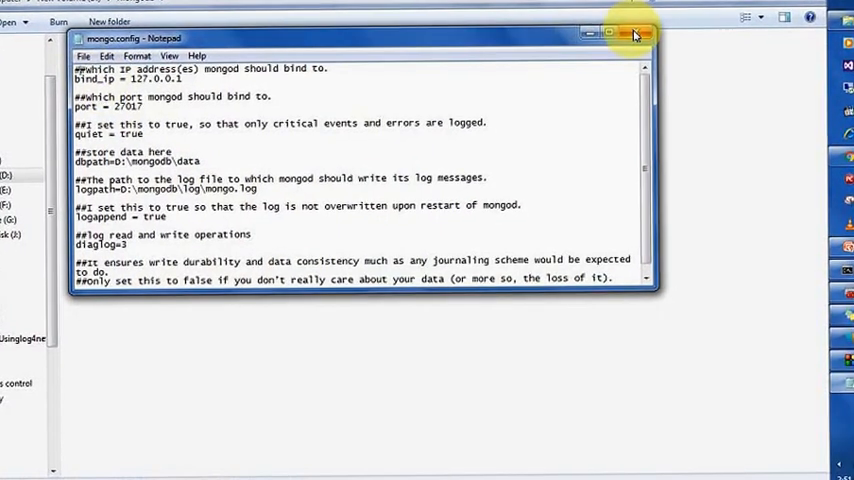
{"action": "left_click", "coordinate": [638, 38]}
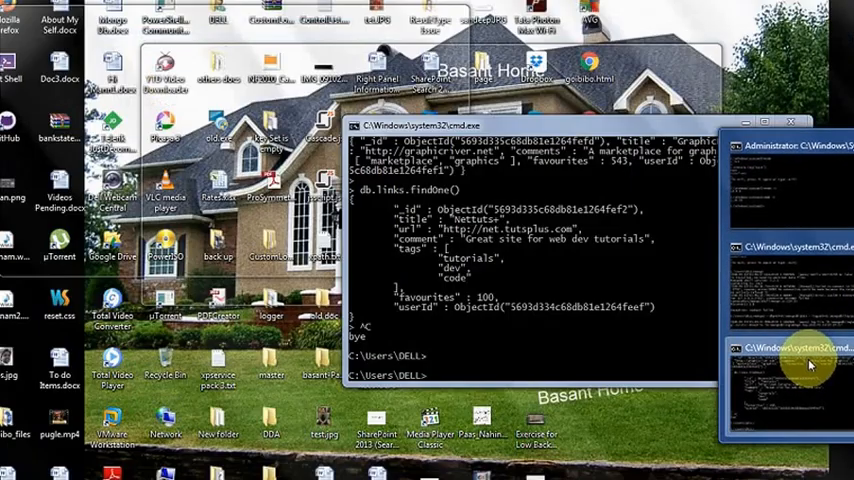
- Tidy the console windows: minimize the mongod server window and close the Node command window
{"action": "left_click", "coordinate": [810, 358]}
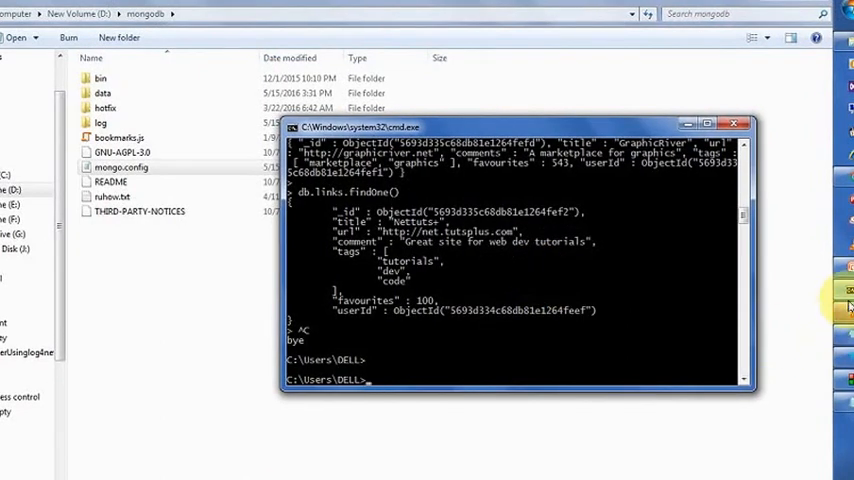
{"action": "mouse_move", "coordinate": [842, 300]}
{"action": "left_click", "coordinate": [780, 310]}
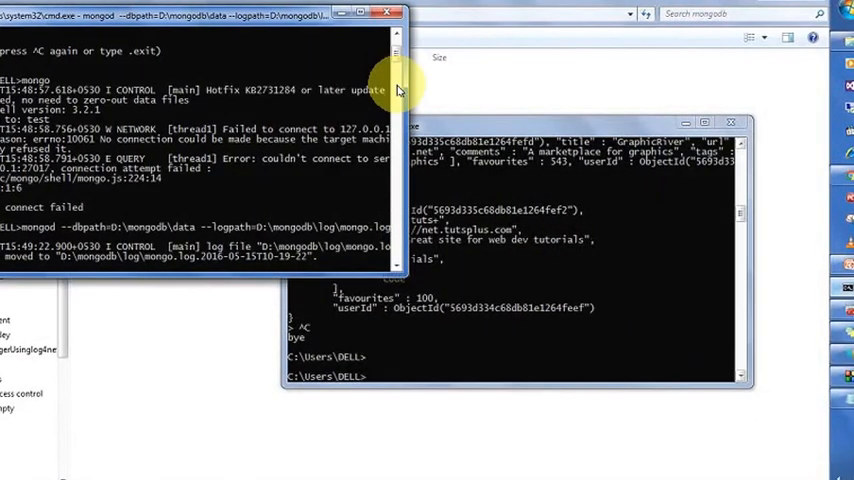
{"action": "left_click", "coordinate": [372, 14]}
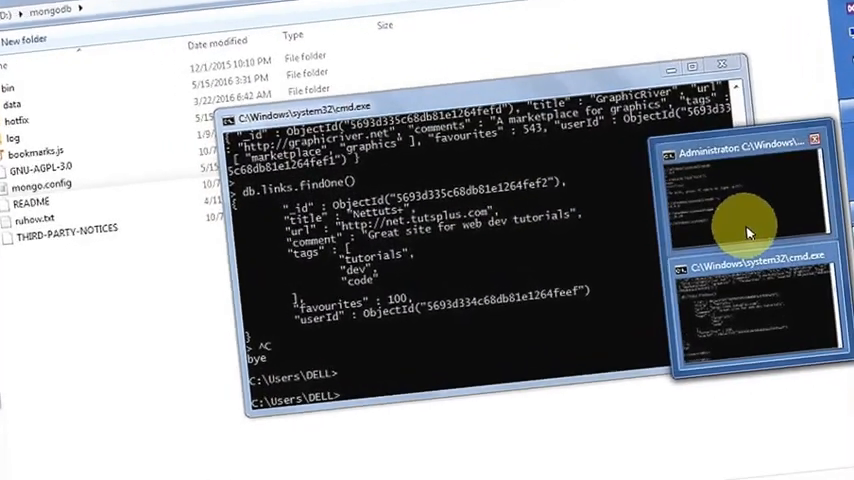
{"action": "left_click", "coordinate": [745, 215]}
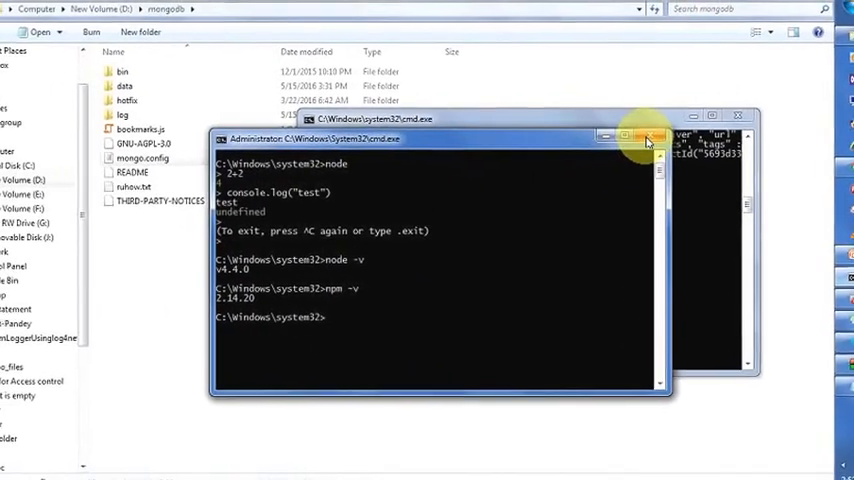
{"action": "left_click", "coordinate": [633, 118]}
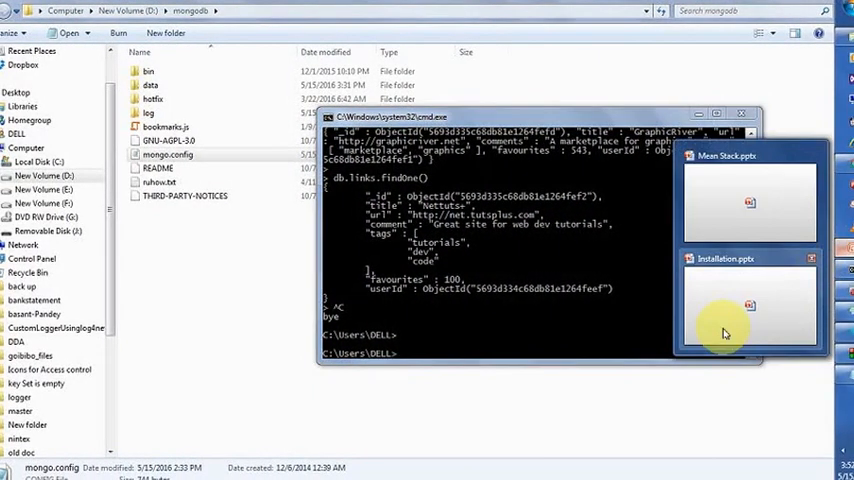
- Copy mongod.exe --config d:\mongodb\mongo.config -install from the slide and paste it at the prompt
{"action": "left_click", "coordinate": [724, 333]}
{"action": "left_click", "coordinate": [520, 272]}
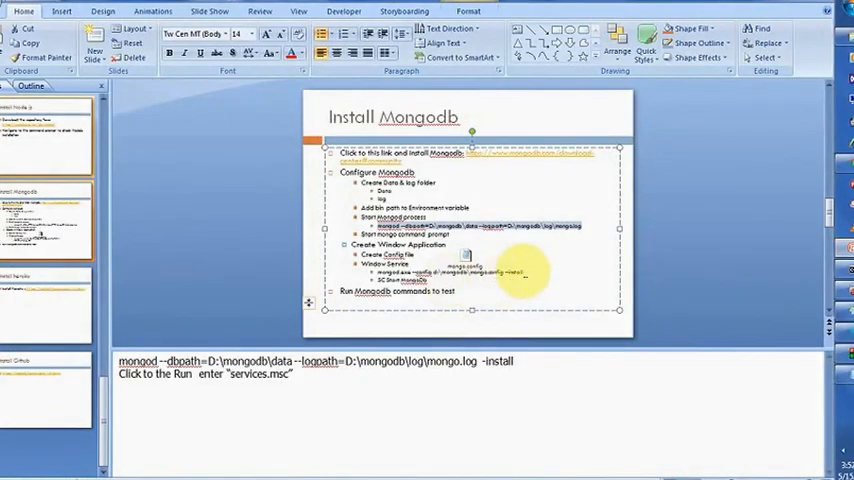
{"action": "key", "text": "shift+Home"}
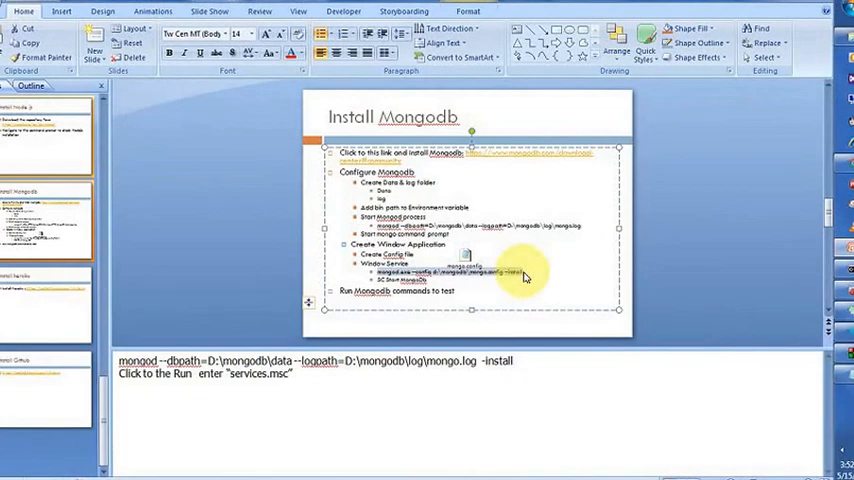
{"action": "key", "text": "alt+Tab"}
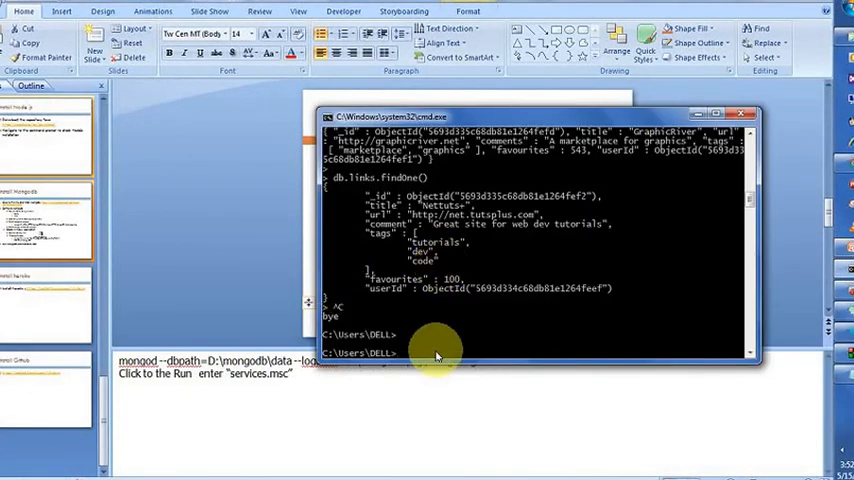
{"action": "right_click", "coordinate": [448, 352]}
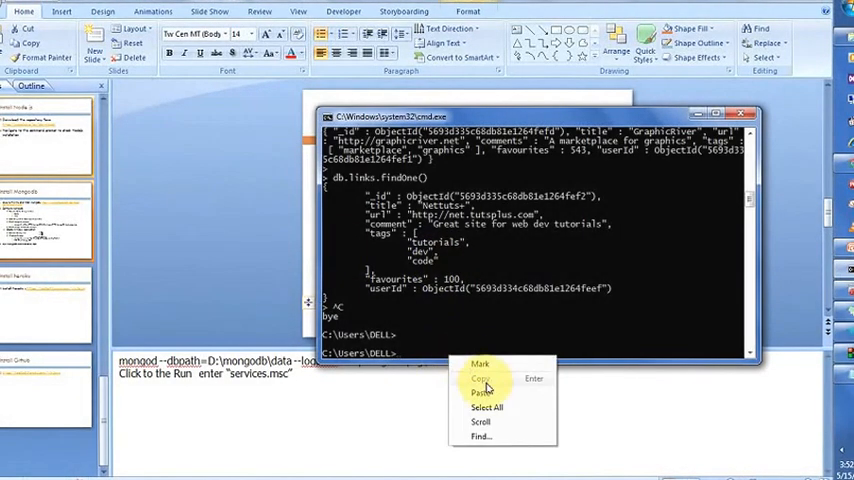
{"action": "left_click", "coordinate": [486, 393]}
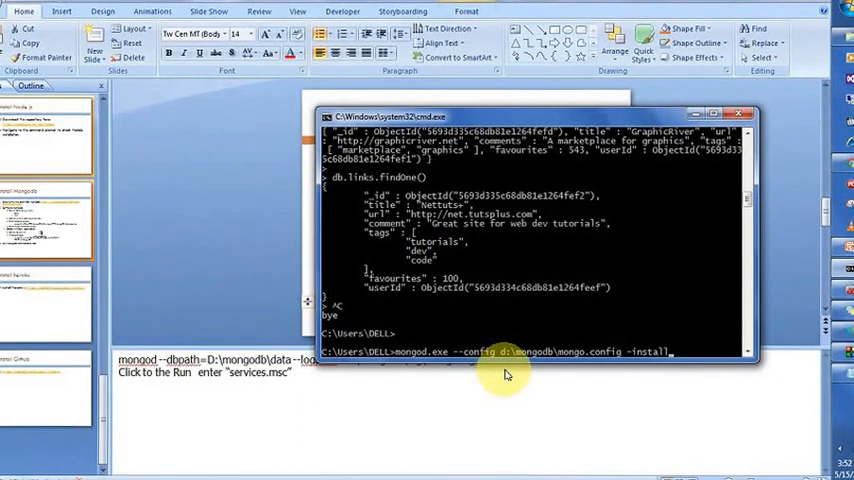
- Clear the pasted command without running it, hide the console and bring up the Start launcher
{"action": "key", "text": "Escape"}
{"action": "left_click", "coordinate": [505, 375]}
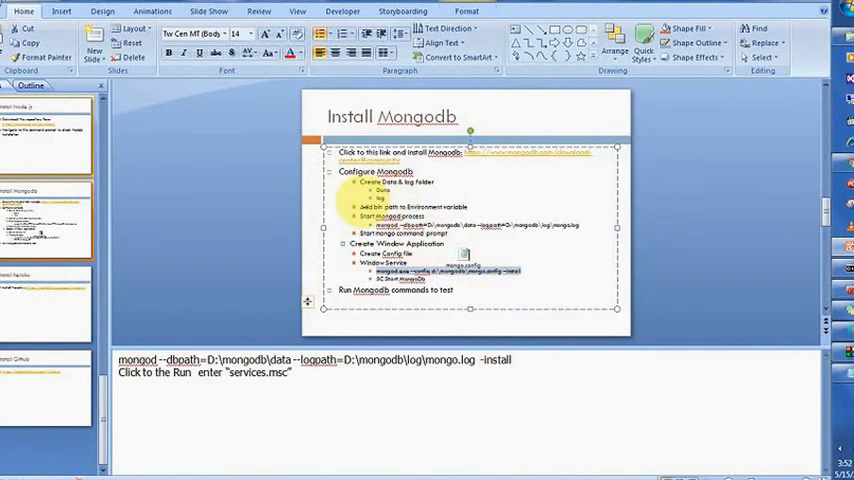
{"action": "left_click", "coordinate": [467, 206]}
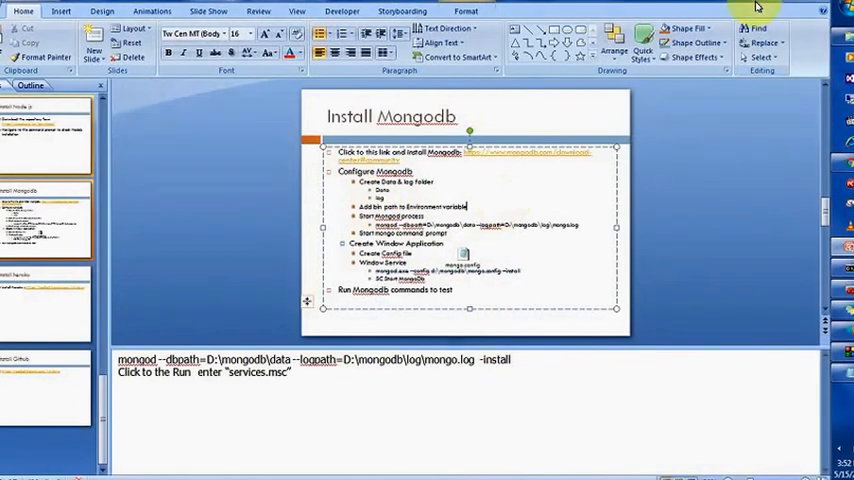
{"action": "left_click", "coordinate": [845, 8]}
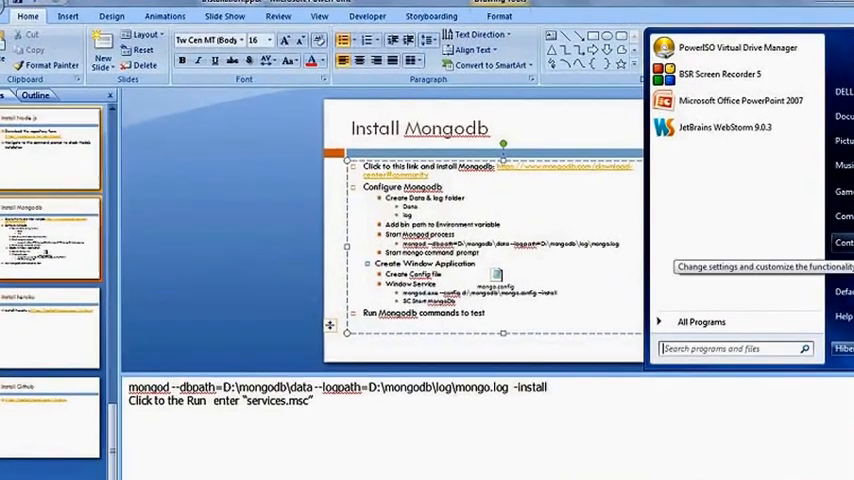
- Go through Control Panel > System > Advanced system settings to Environment Variables
{"action": "left_click", "coordinate": [843, 250]}
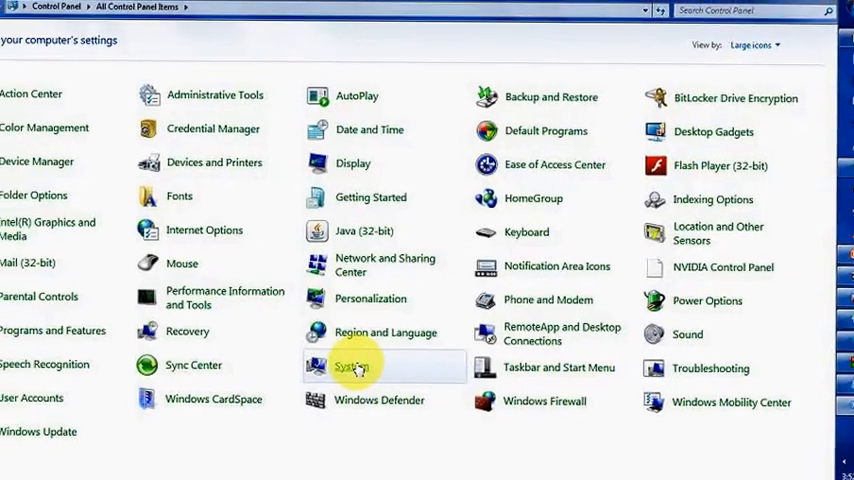
{"action": "left_click", "coordinate": [356, 368]}
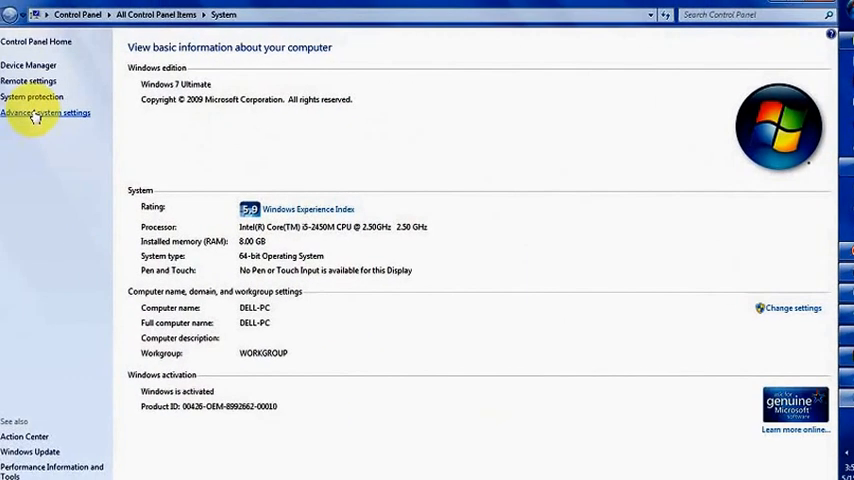
{"action": "left_click", "coordinate": [35, 113]}
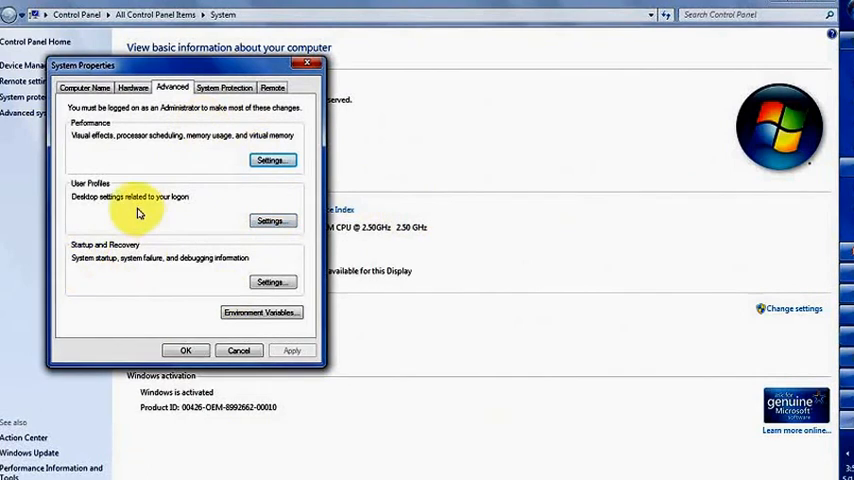
{"action": "left_click", "coordinate": [262, 312]}
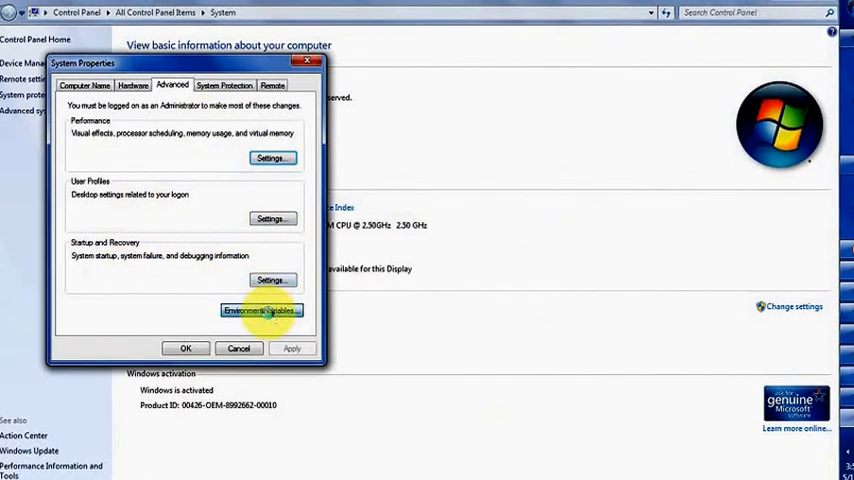
- Edit the user PATH variable and move to the beginning of its value
{"action": "left_click", "coordinate": [110, 171]}
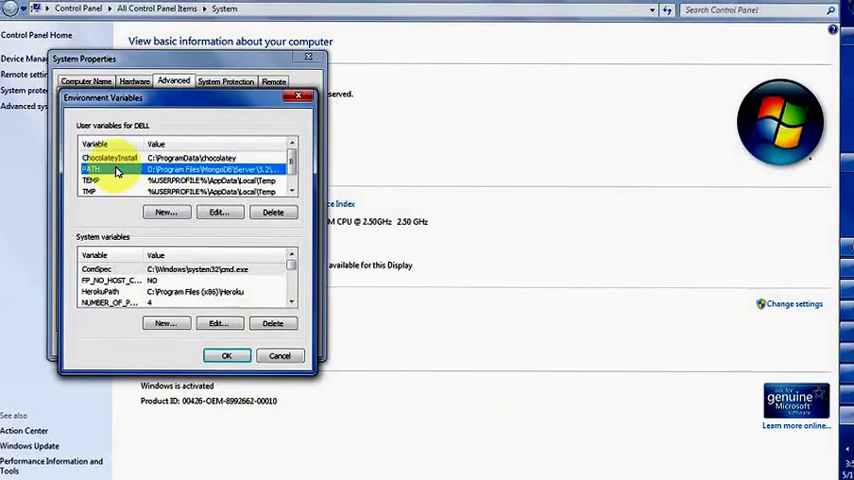
{"action": "left_click", "coordinate": [228, 214]}
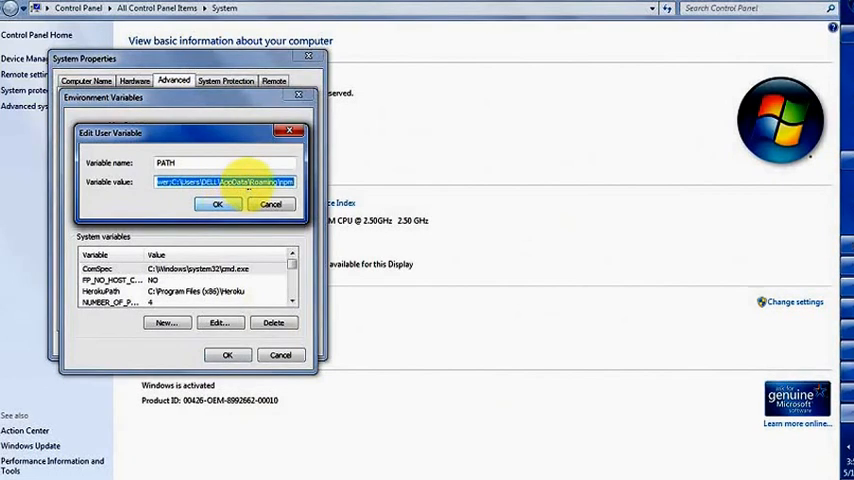
{"action": "left_click", "coordinate": [250, 181]}
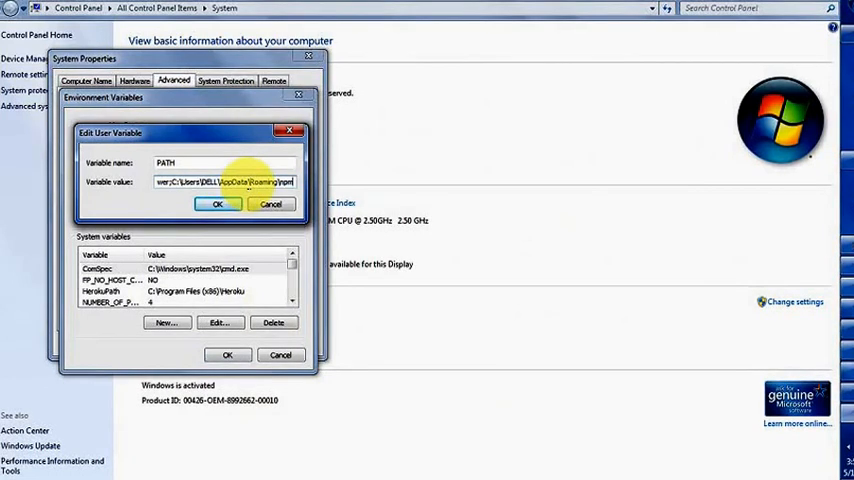
{"action": "key", "text": "Left"}
{"action": "key", "text": "Left"}
{"action": "key", "text": "Left"}
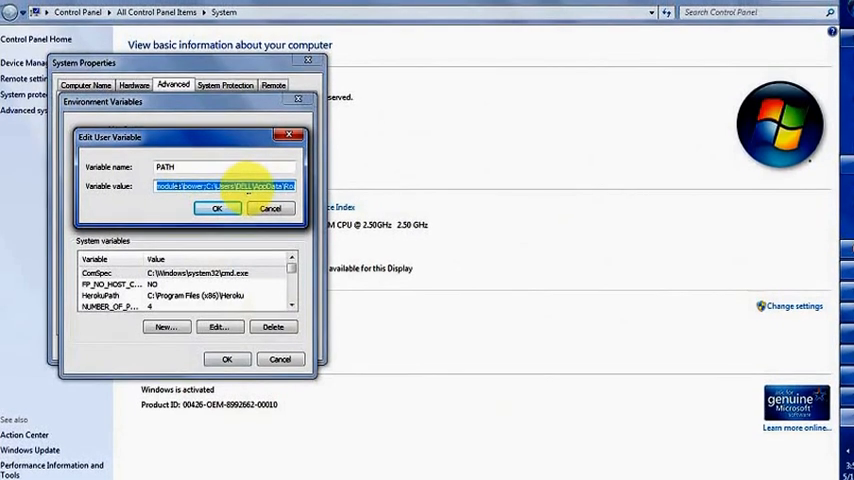
{"action": "type", "text": "pad"}
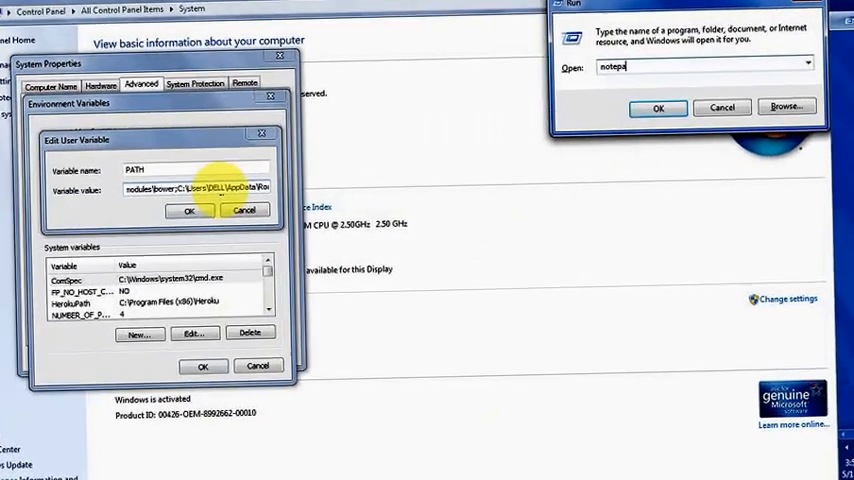
- Launch Notepad, paste the PATH value for review, then close it without saving
{"action": "key", "text": "Return"}
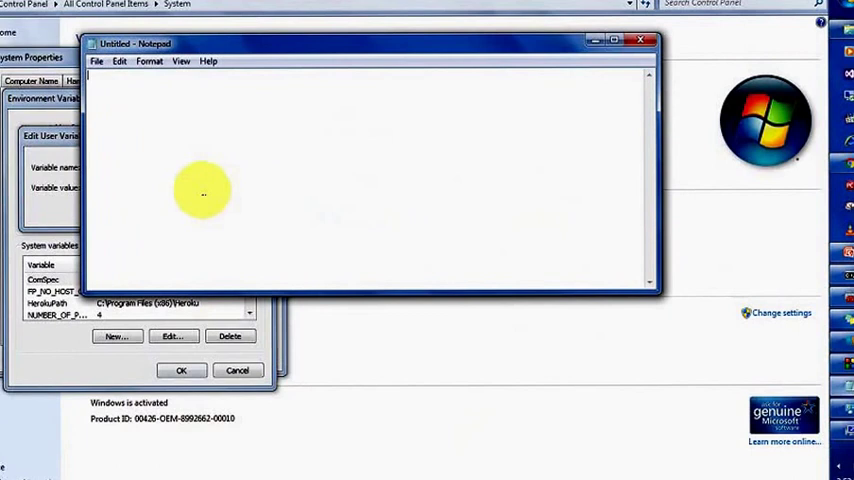
{"action": "key", "text": "ctrl+v"}
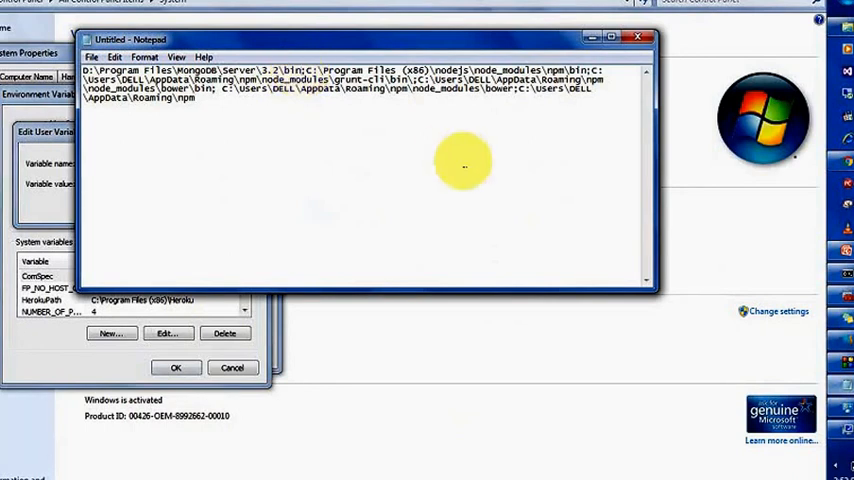
{"action": "left_click", "coordinate": [641, 40]}
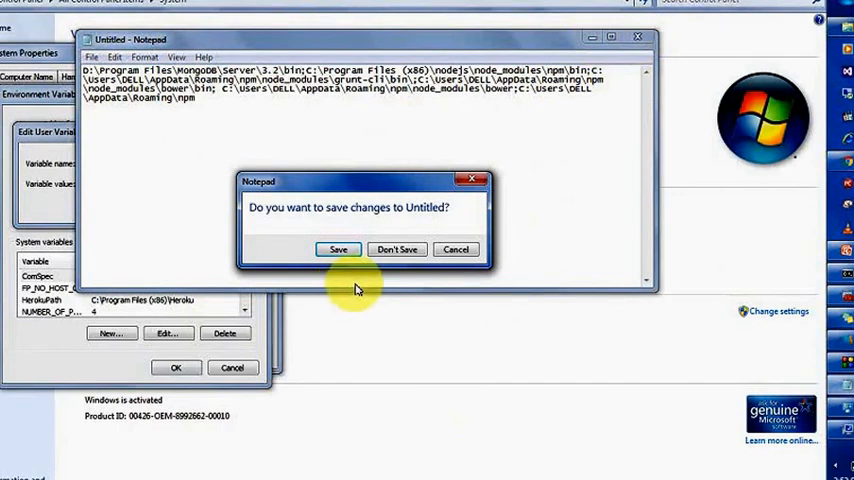
{"action": "left_click", "coordinate": [397, 249]}
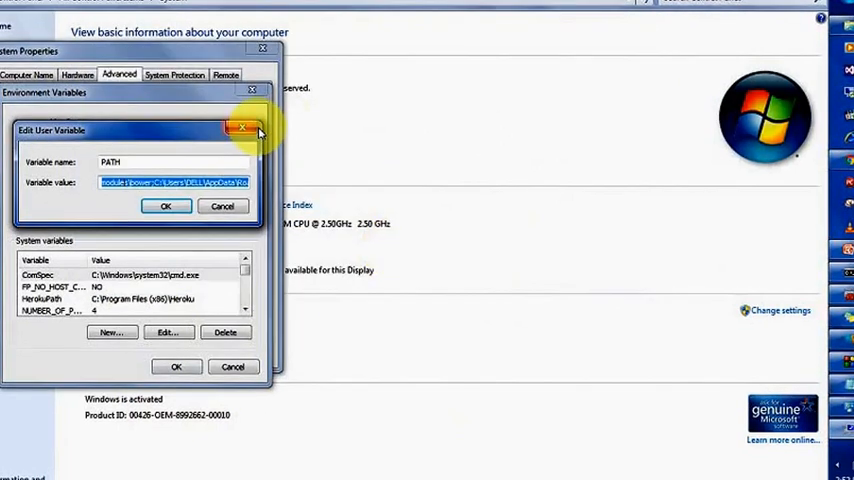
- Close the Edit User Variable and Environment Variables dialogs
{"action": "left_click", "coordinate": [255, 128]}
{"action": "left_click", "coordinate": [253, 89]}
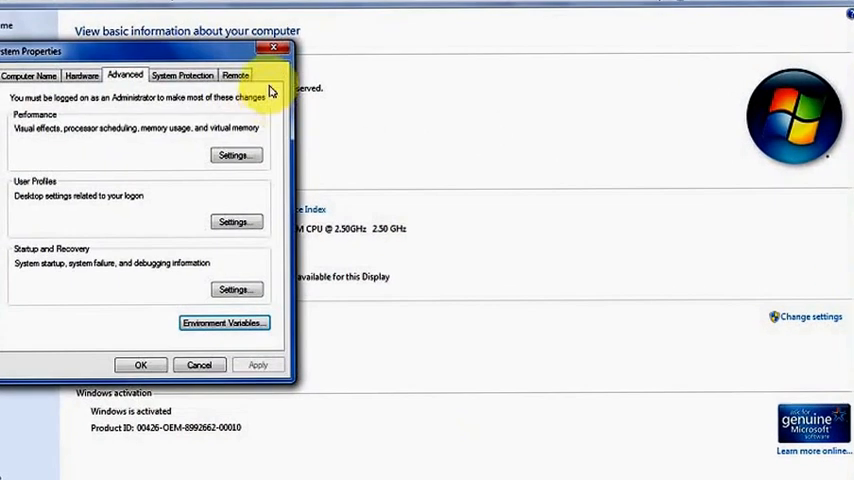
- Leave System Properties and Notepad behind and bring the Install Mongodb slide forward
{"action": "left_click", "coordinate": [284, 56]}
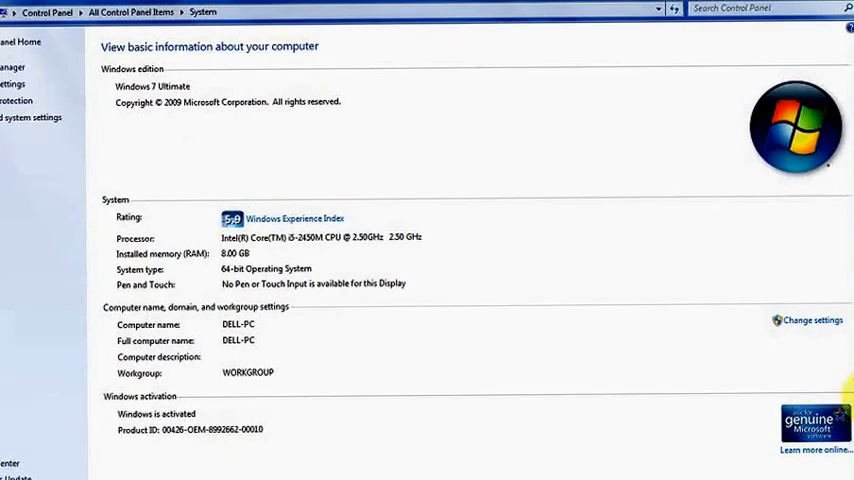
{"action": "key", "text": "alt+Tab"}
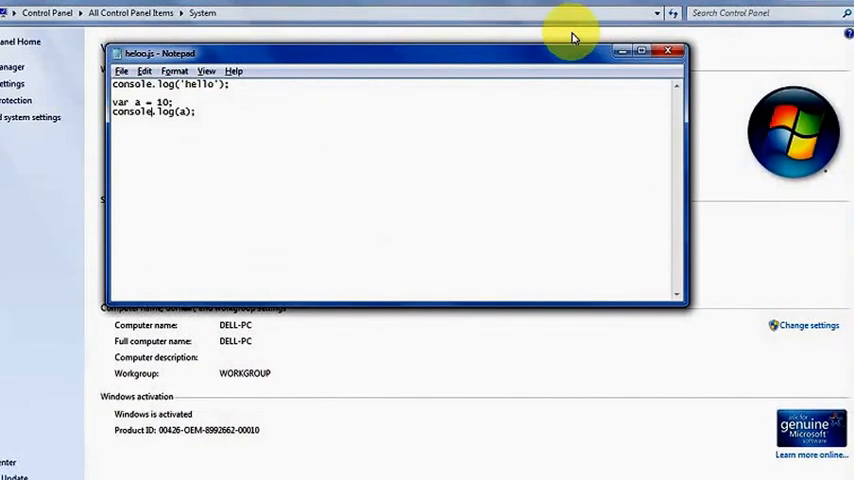
{"action": "left_click", "coordinate": [632, 52]}
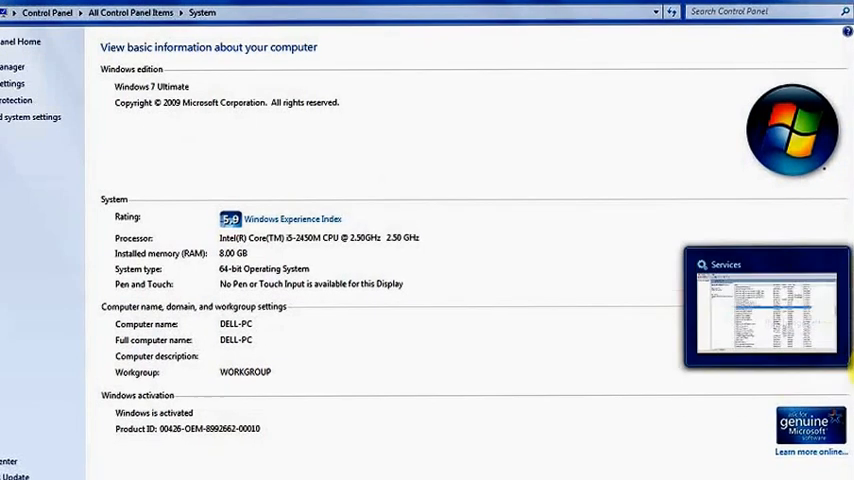
{"action": "left_click", "coordinate": [845, 390]}
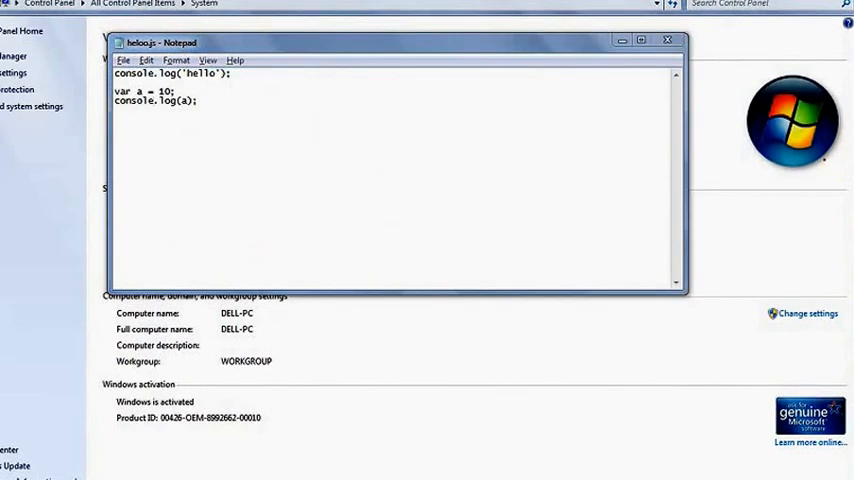
{"action": "left_click", "coordinate": [733, 293]}
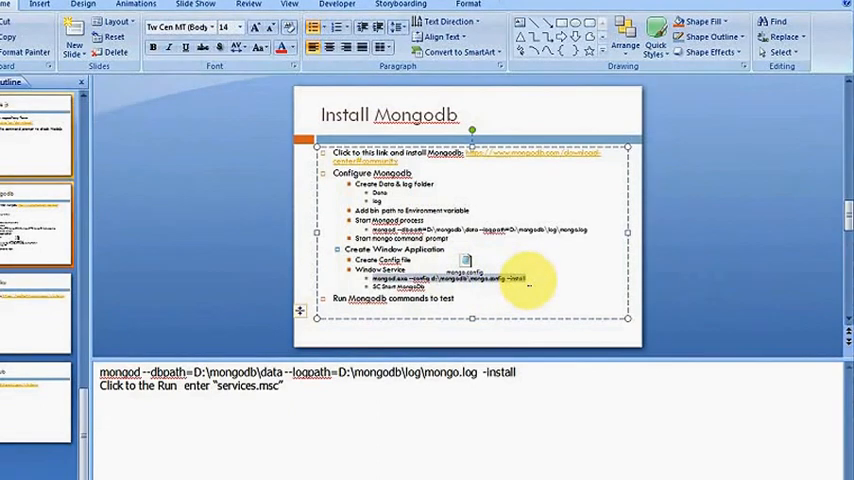
- Copy the mongod.exe --config ... -install bullet line and return to the command prompt
{"action": "triple_click", "coordinate": [528, 280]}
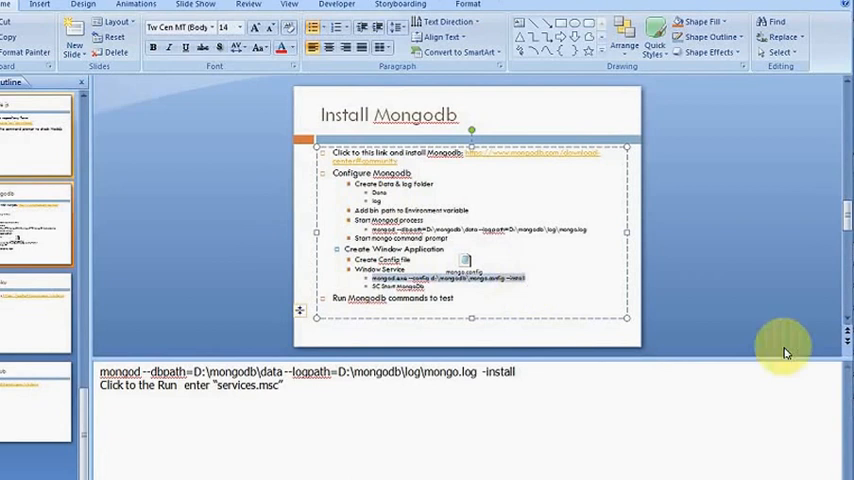
{"action": "key", "text": "alt+Tab"}
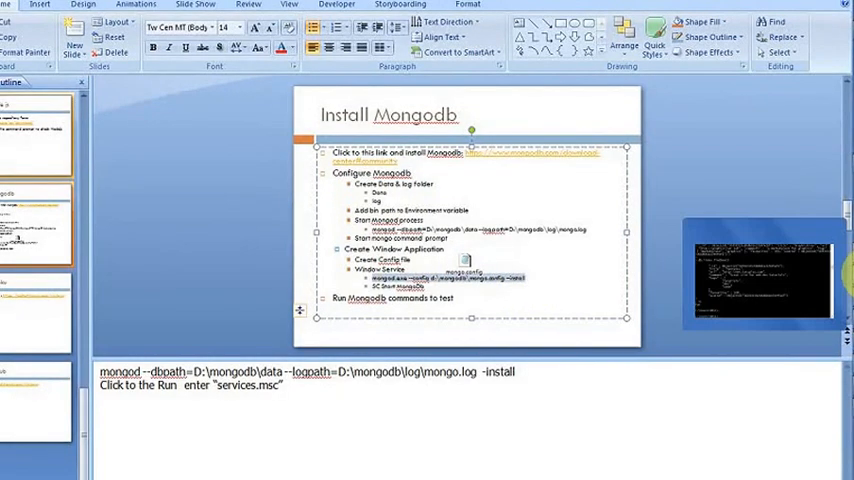
- Launch cmd.exe as administrator from the Start search
{"action": "key", "text": "super"}
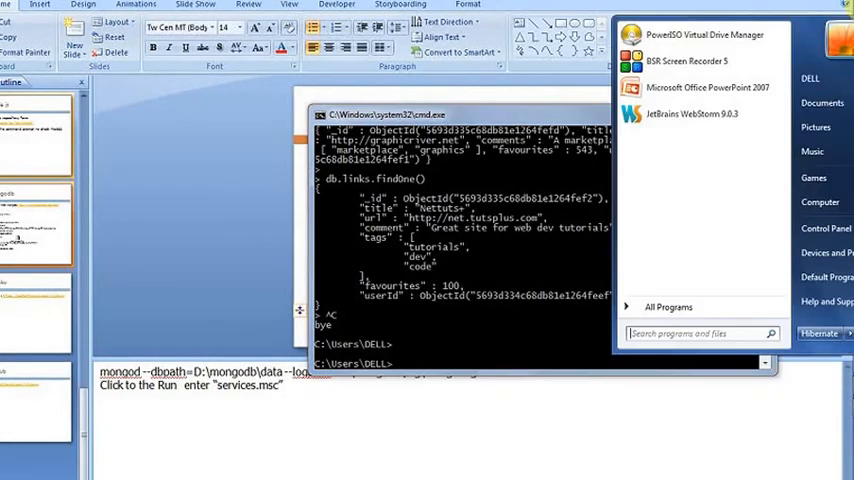
{"action": "type", "text": "cmd"}
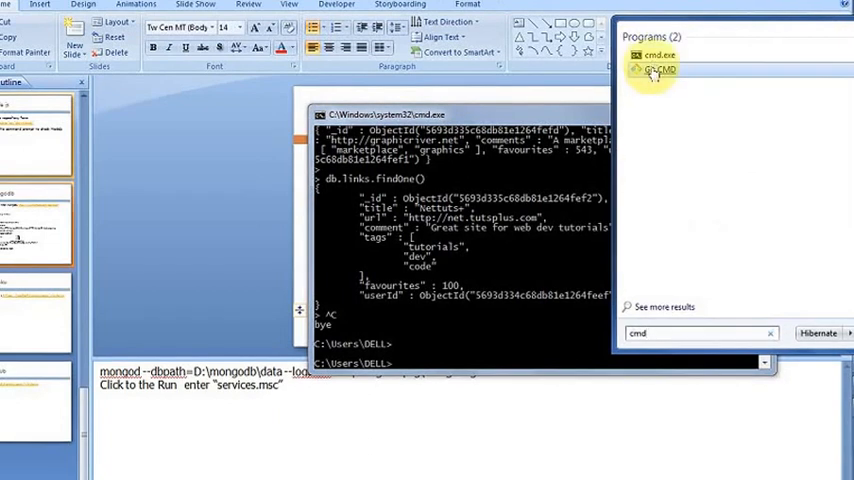
{"action": "right_click", "coordinate": [655, 60]}
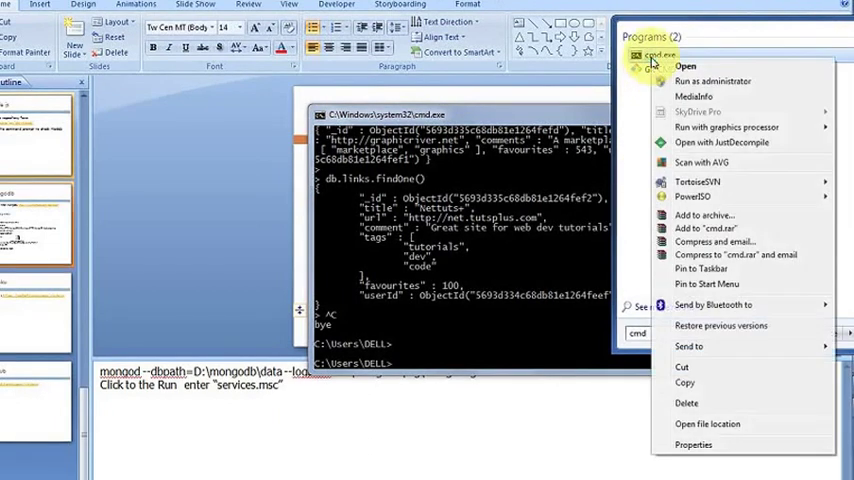
{"action": "left_click", "coordinate": [705, 82]}
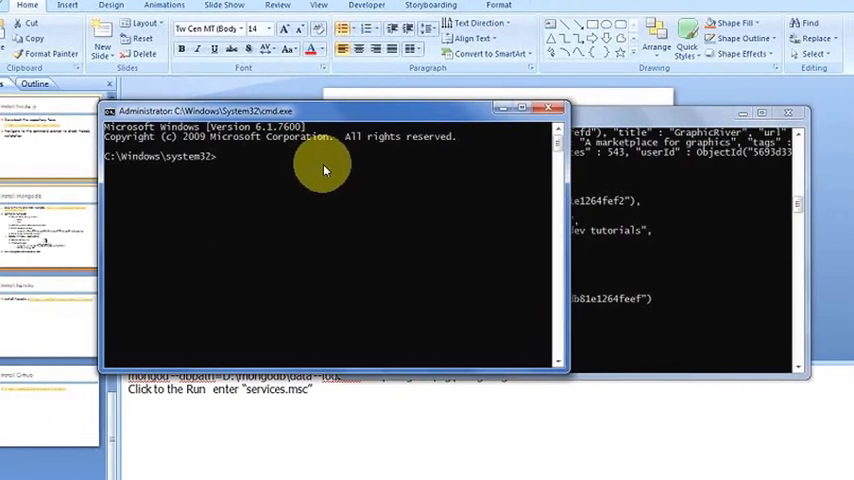
- Run mongod.exe --config d:\mongodb\mongo.config -install in the admin prompt, twice
{"action": "right_click", "coordinate": [355, 190]}
{"action": "left_click", "coordinate": [362, 203]}
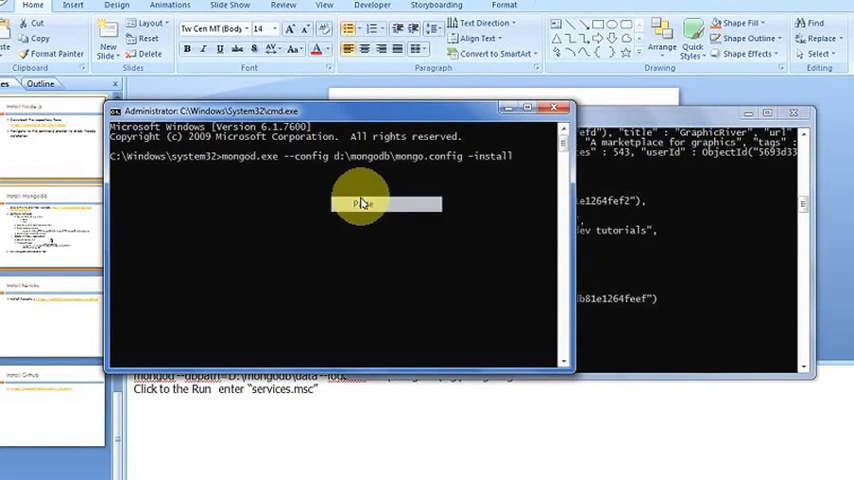
{"action": "key", "text": "Return"}
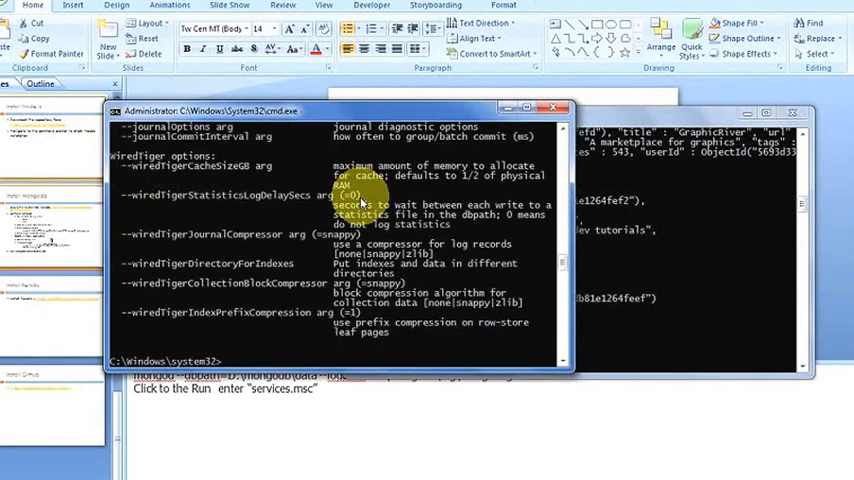
{"action": "key", "text": "Up"}
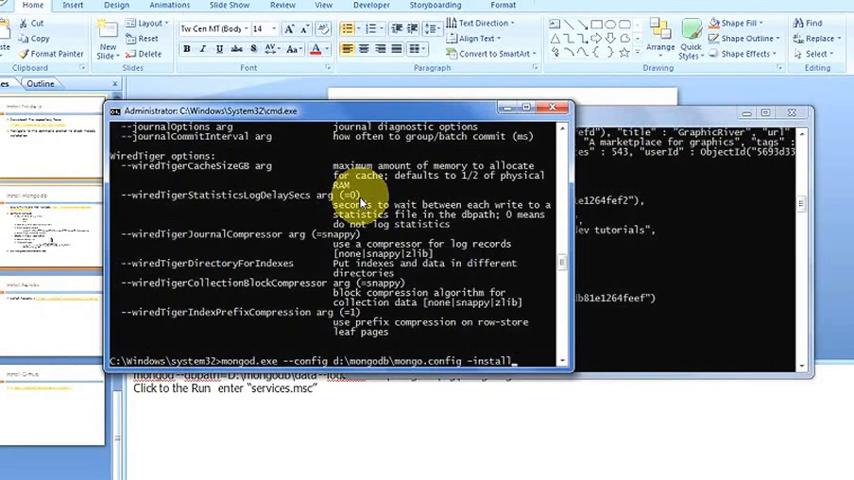
{"action": "key", "text": "Return"}
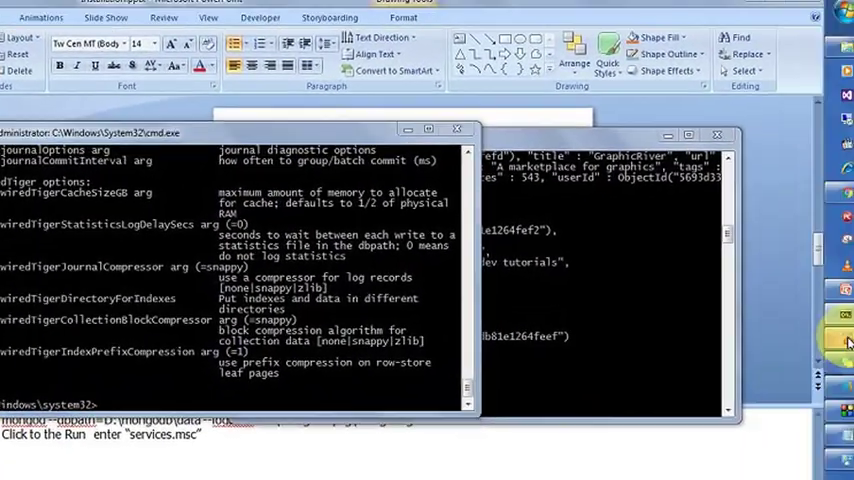
- Bring the Services list forward and look for a MongoDB entry
{"action": "left_click", "coordinate": [846, 342]}
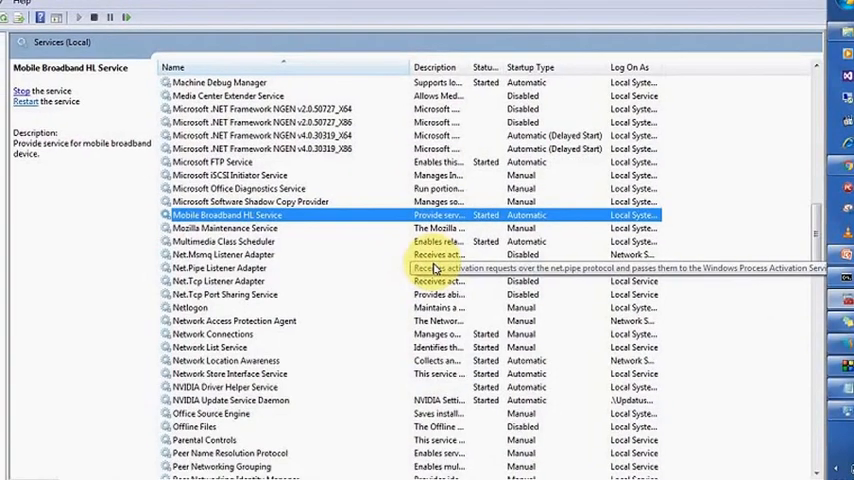
{"action": "key", "text": "Down"}
- Scan the Services list, then rerun the mongod config command in the prompt
{"action": "key", "text": "Up"}
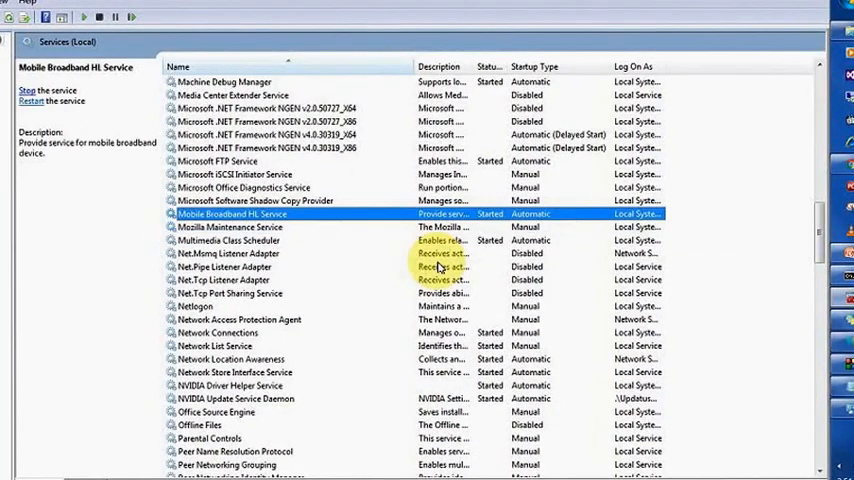
{"action": "key", "text": "Up"}
{"action": "key", "text": "Up"}
{"action": "key", "text": "Up"}
{"action": "key", "text": "Up"}
{"action": "key", "text": "Up"}
{"action": "key", "text": "Up"}
{"action": "key", "text": "Up"}
{"action": "key", "text": "Up"}
{"action": "key", "text": "Up"}
{"action": "key", "text": "Up"}
{"action": "key", "text": "Up"}
{"action": "key", "text": "Up"}
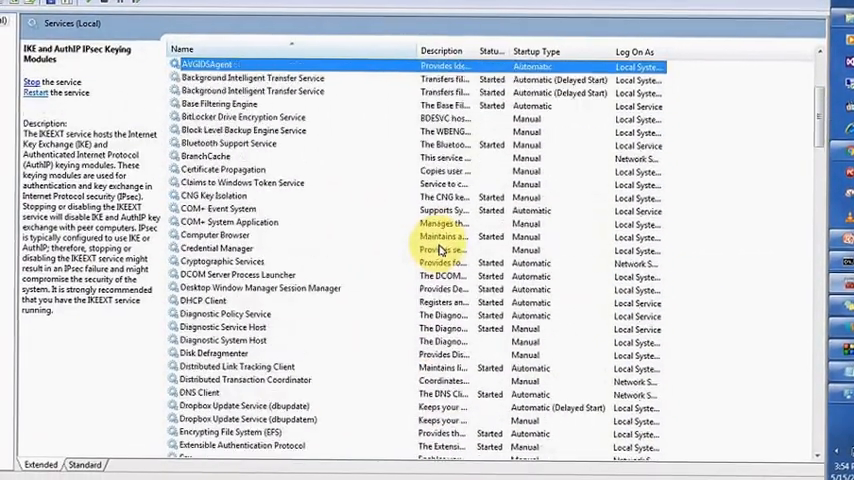
{"action": "key", "text": "Up"}
{"action": "key", "text": "Up"}
{"action": "key", "text": "Up"}
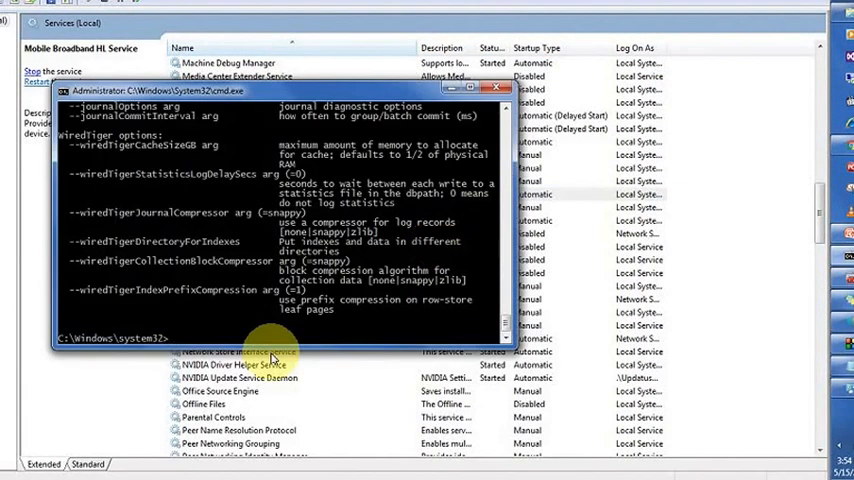
{"action": "key", "text": "Up"}
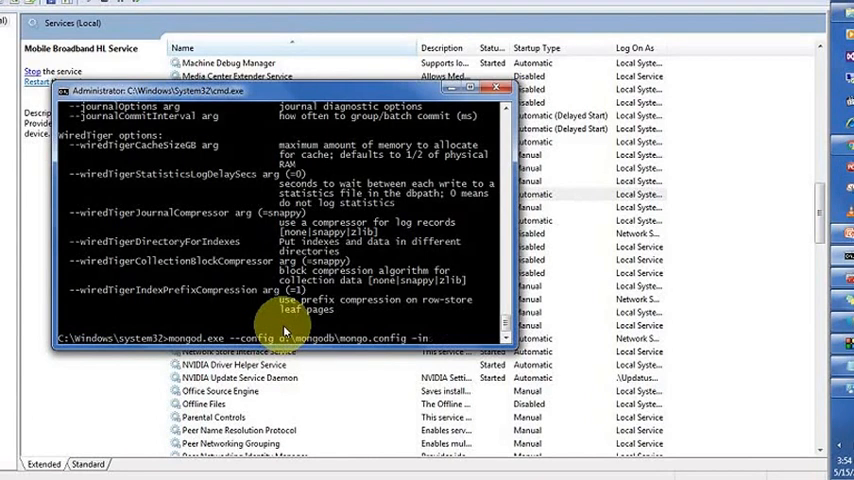
{"action": "key", "text": "Return"}
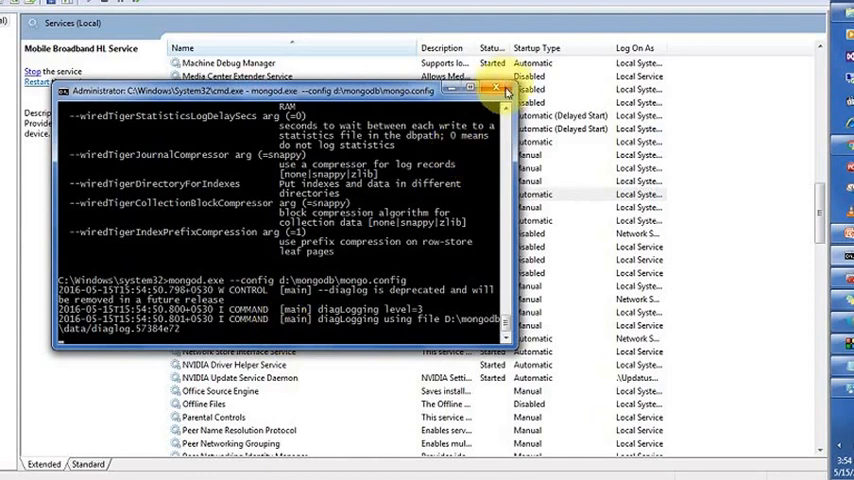
- Stop the foreground mongod with Ctrl+C and rerun it to install MongoDB as a Windows service
{"action": "key", "text": "ctrl+c"}
{"action": "key", "text": "Return"}
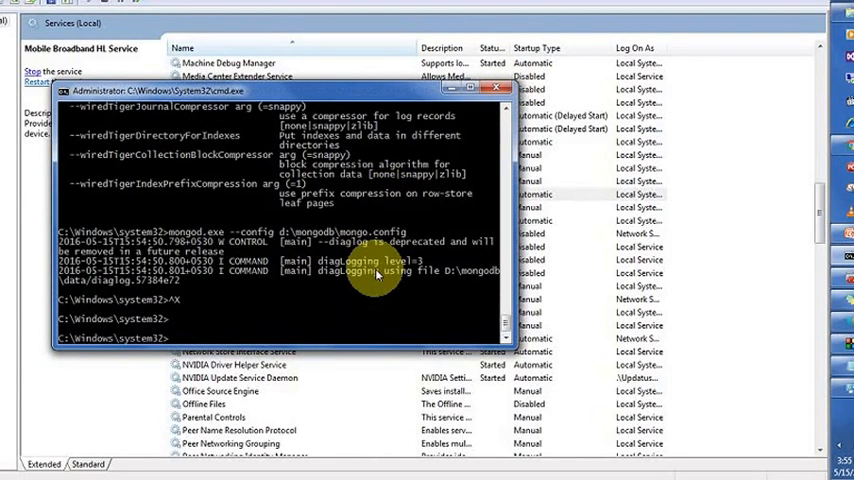
{"action": "key", "text": "Up"}
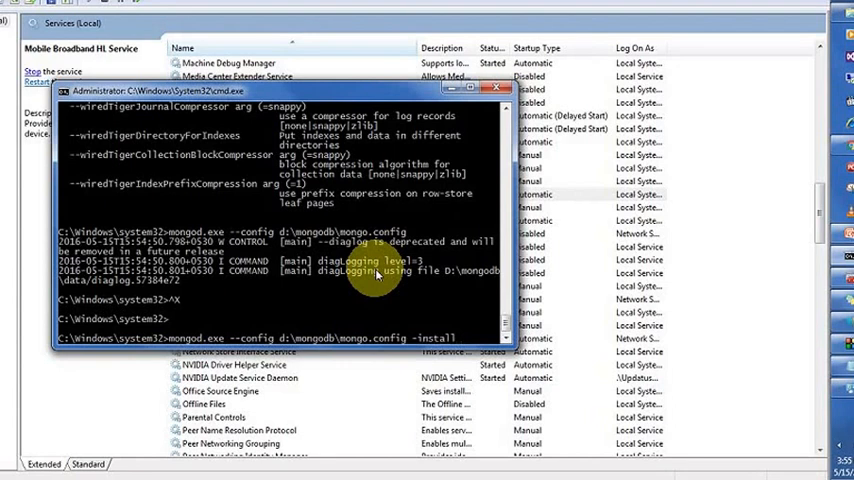
{"action": "key", "text": "Return"}
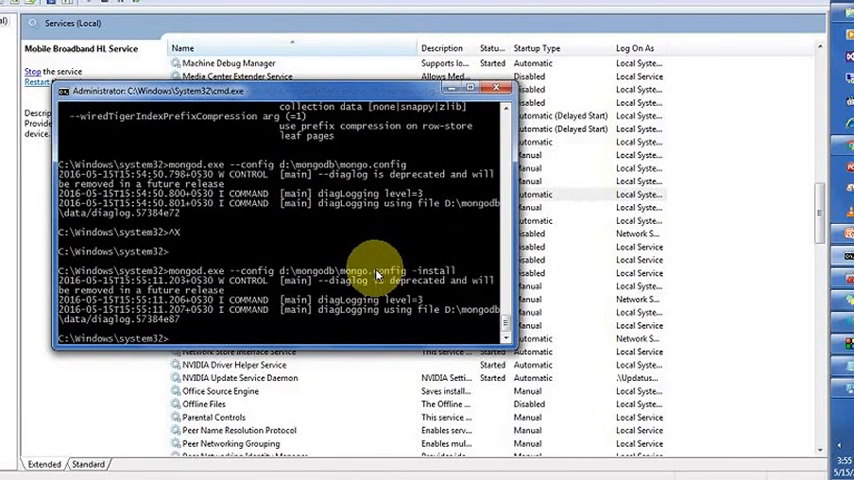
- Refresh Services to show MongoDB, run 'SC Start mongodb', and recheck its Started status
{"action": "key", "text": "alt+Tab"}
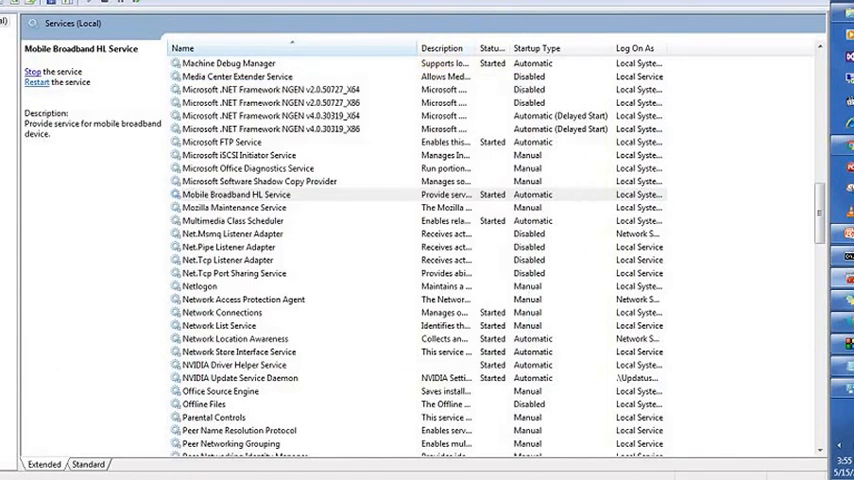
{"action": "key", "text": "F5"}
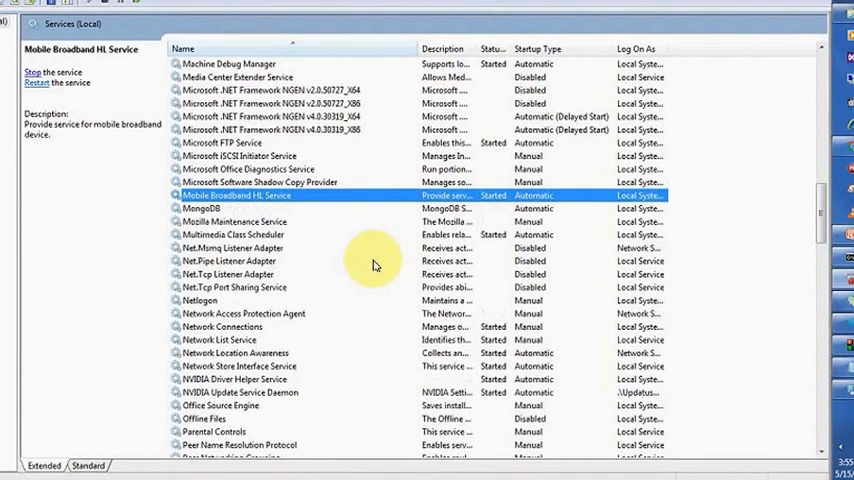
{"action": "key", "text": "alt+Tab"}
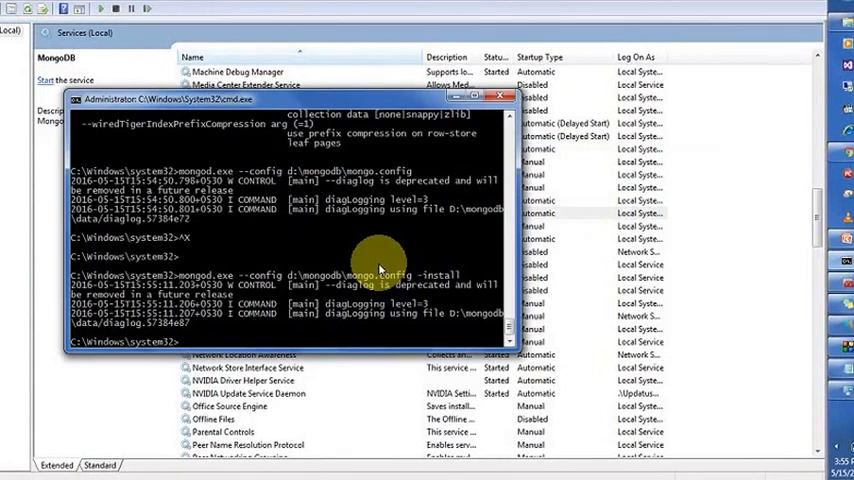
{"action": "type", "text": "SC Start mongodb"}
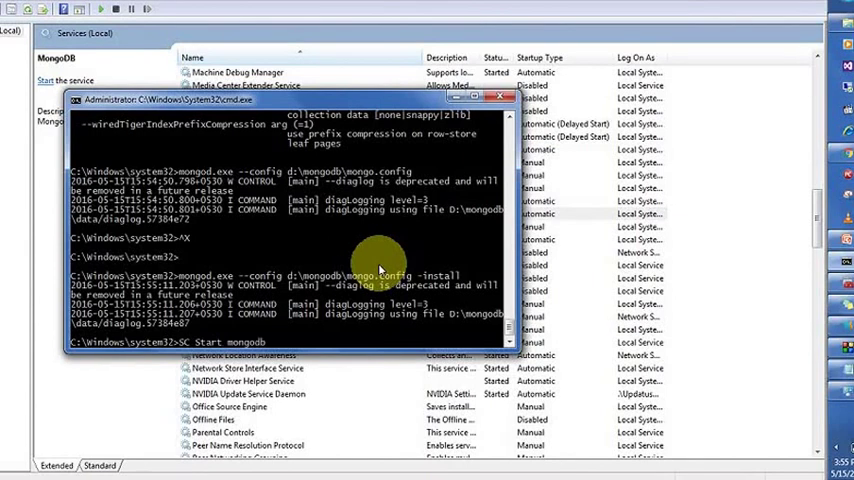
{"action": "key", "text": "Return"}
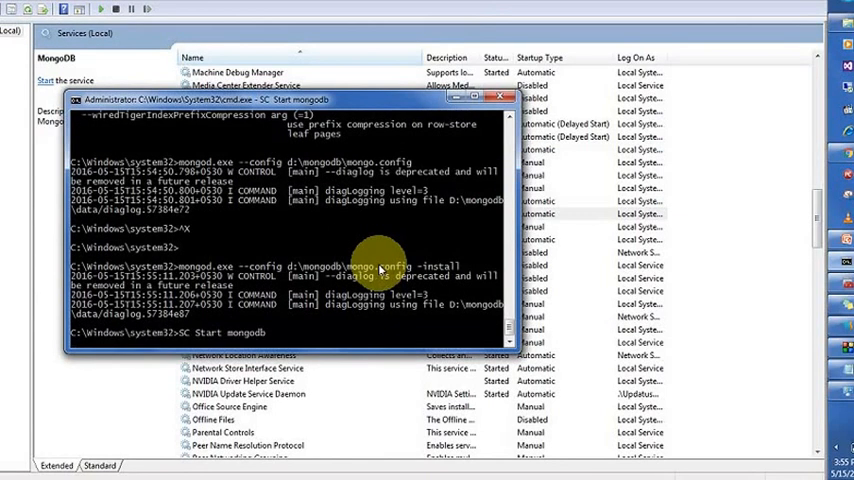
{"action": "key", "text": "alt+Tab"}
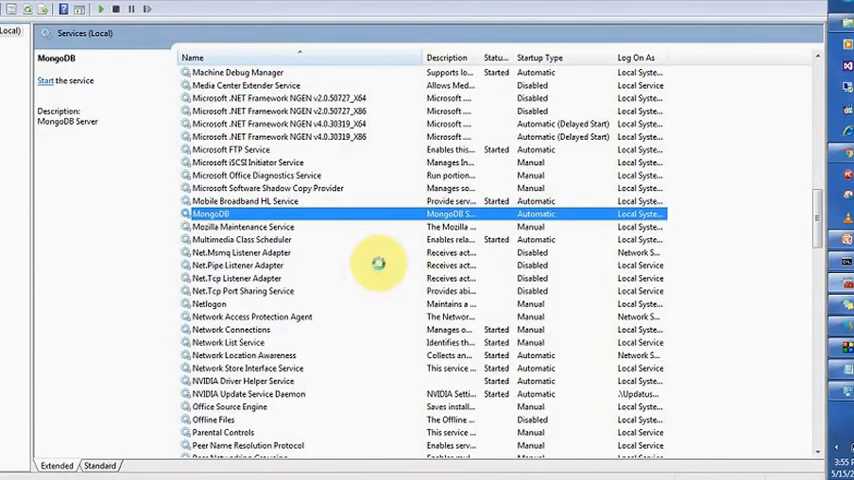
- Back in the prompt, launch the mongo shell and list databases with 'show dbs'
{"action": "key", "text": "Up"}
{"action": "key", "text": "Down"}
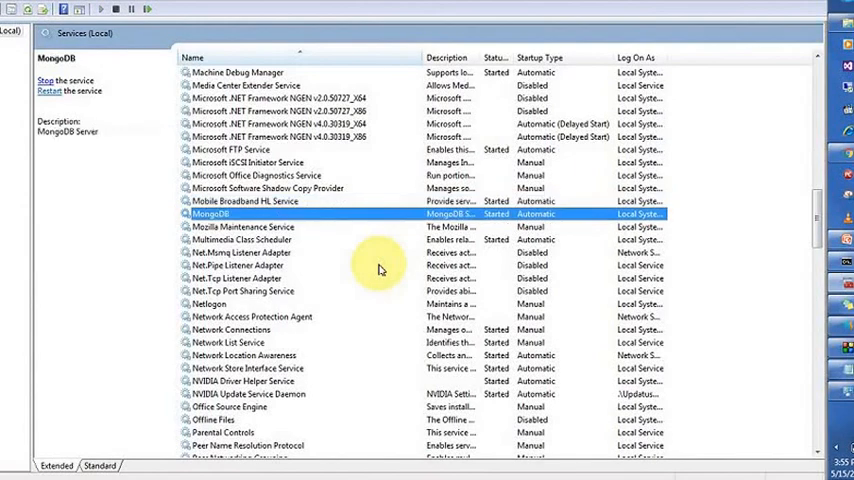
{"action": "key", "text": "alt+Tab"}
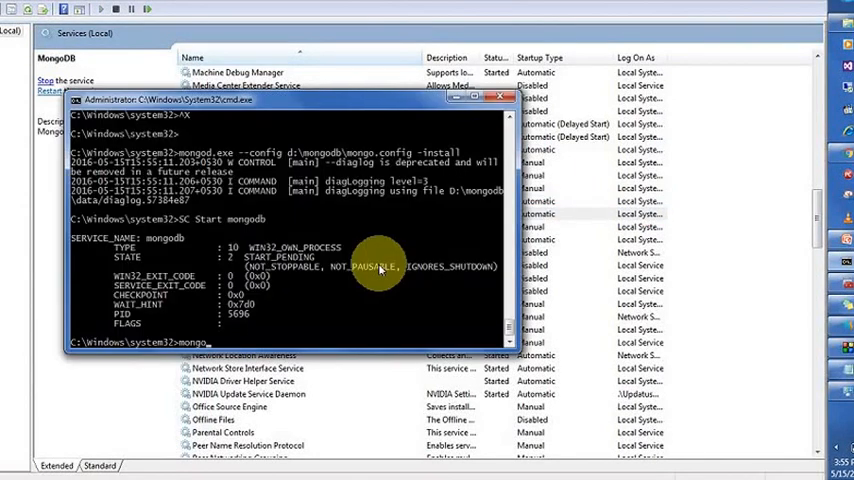
{"action": "key", "text": "Return"}
{"action": "type", "text": "show dbs"}
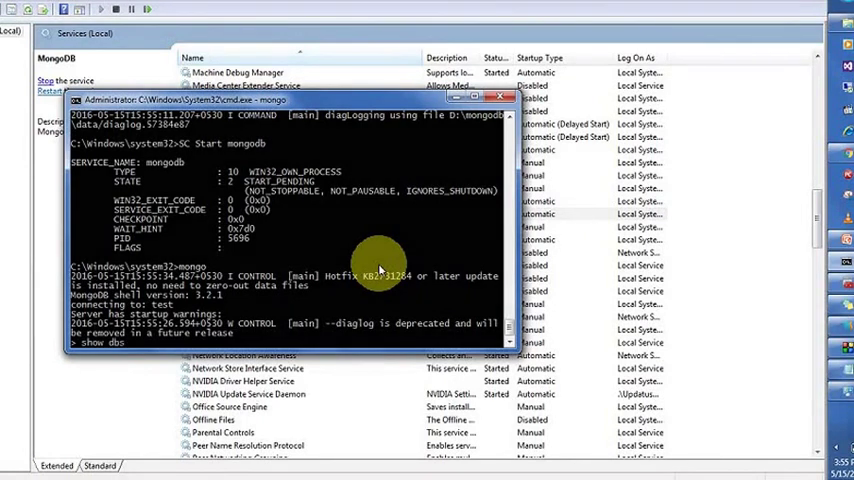
{"action": "key", "text": "Return"}
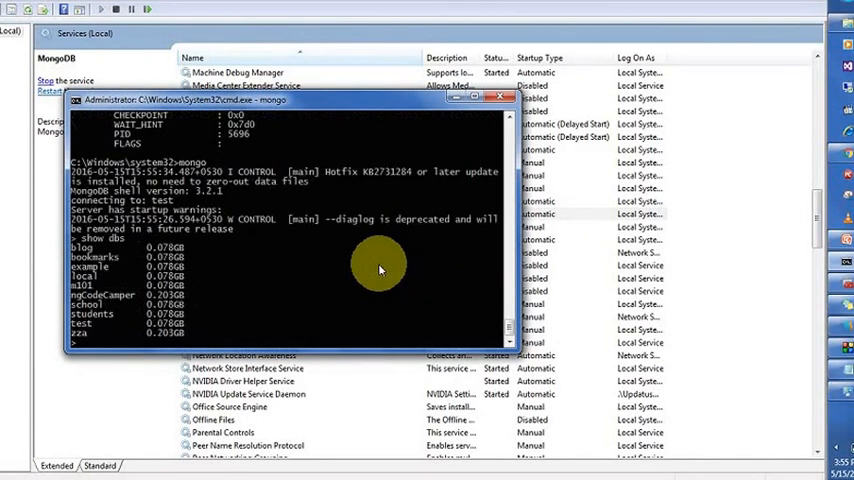
{"action": "type", "text": "showcoll"}
- Use test, show collections, read one links document with db.links.findOne(), then exit
{"action": "key", "text": "BackSpace"}
{"action": "key", "text": "BackSpace"}
{"action": "key", "text": "BackSpace"}
{"action": "key", "text": "BackSpace"}
{"action": "key", "text": "BackSpace"}
{"action": "key", "text": "BackSpace"}
{"action": "type", "text": "st"}
{"action": "key", "text": "Return"}
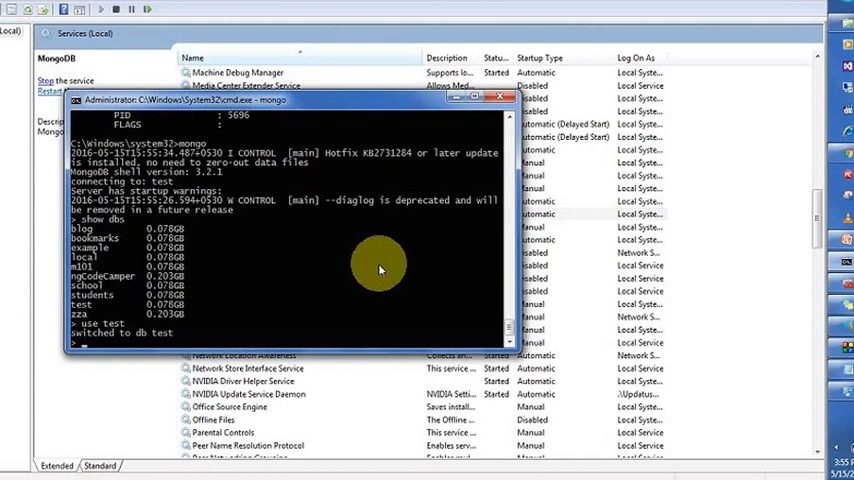
{"action": "type", "text": "show c"}
{"action": "type", "text": "ollections"}
{"action": "key", "text": "Return"}
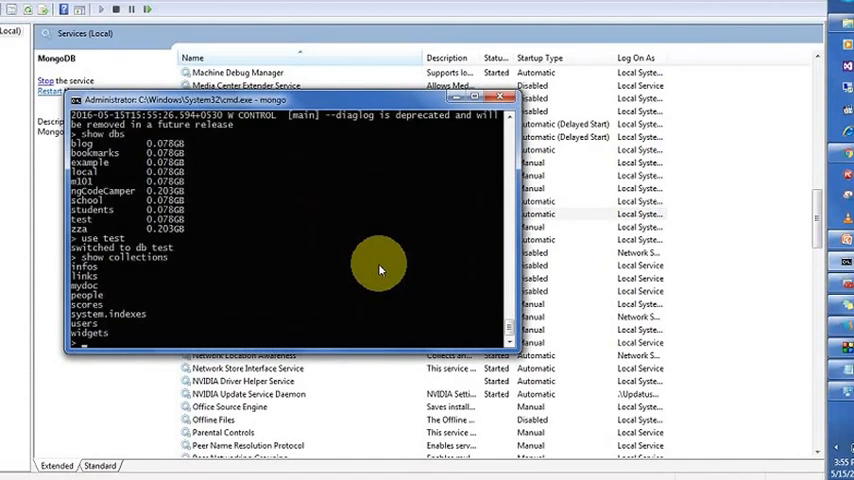
{"action": "type", "text": "db.links.findOne("}
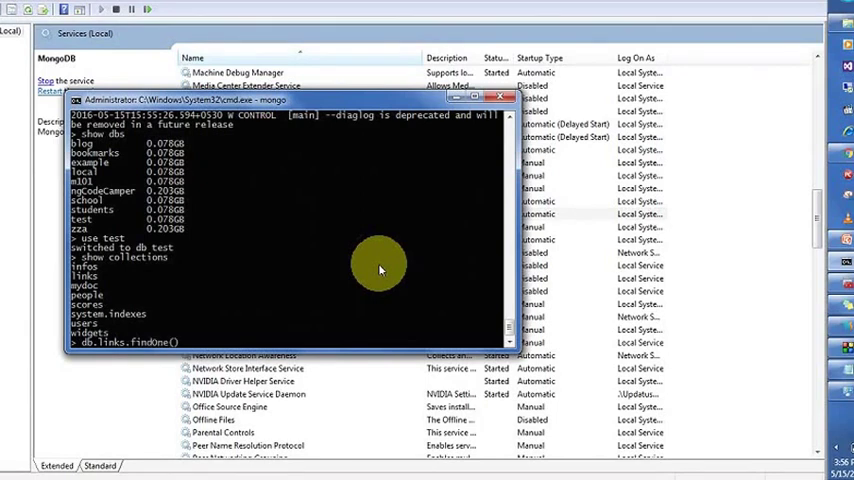
{"action": "key", "text": "Return"}
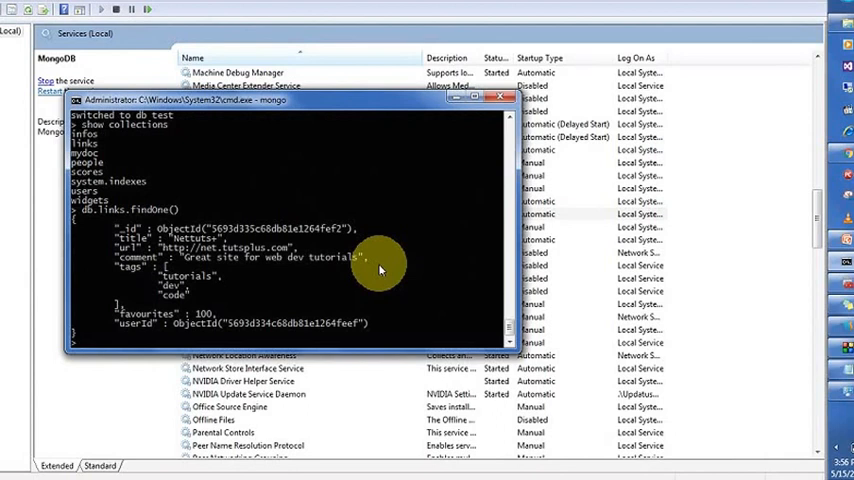
{"action": "type", "text": "exit"}
{"action": "key", "text": "Return"}
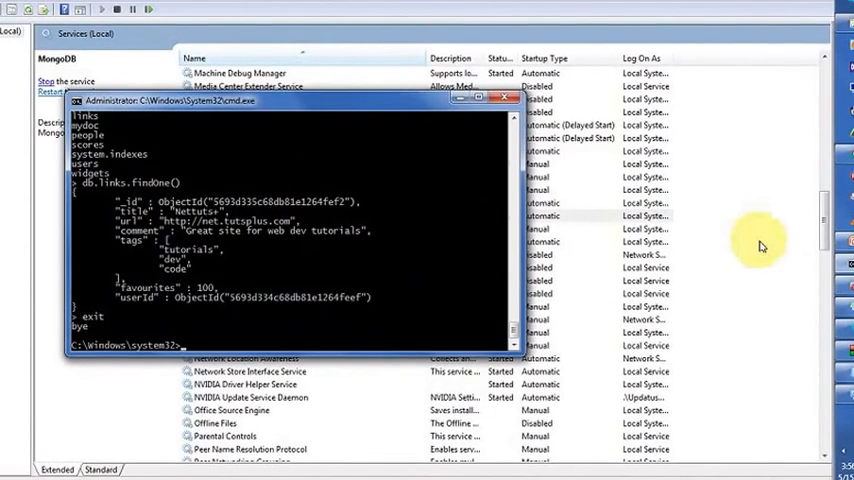
{"action": "mouse_move", "coordinate": [845, 258]}
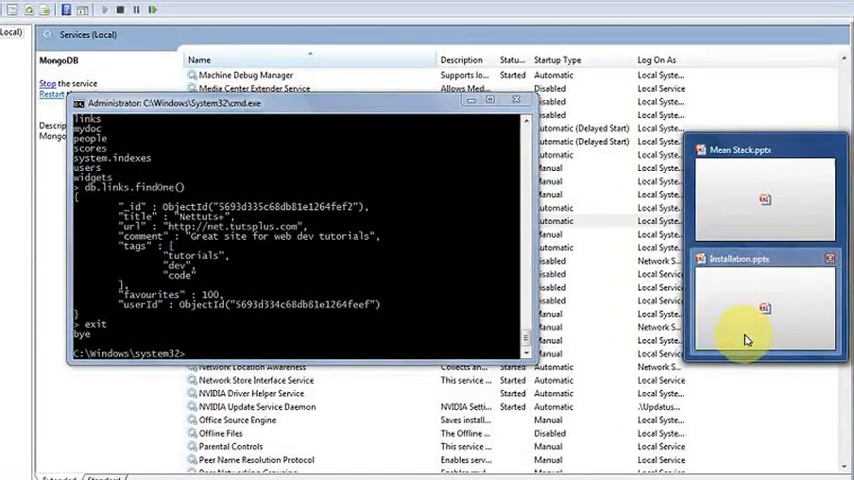
- Review the Install heroku slide in Installation.pptx, exit the slide show and switch to Chrome
{"action": "left_click", "coordinate": [743, 320]}
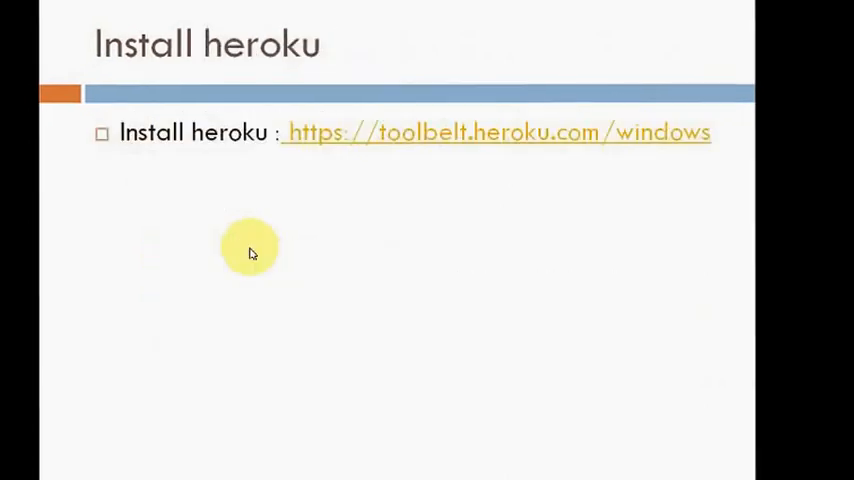
{"action": "key", "text": "Left"}
{"action": "key", "text": "Right"}
{"action": "key", "text": "Escape"}
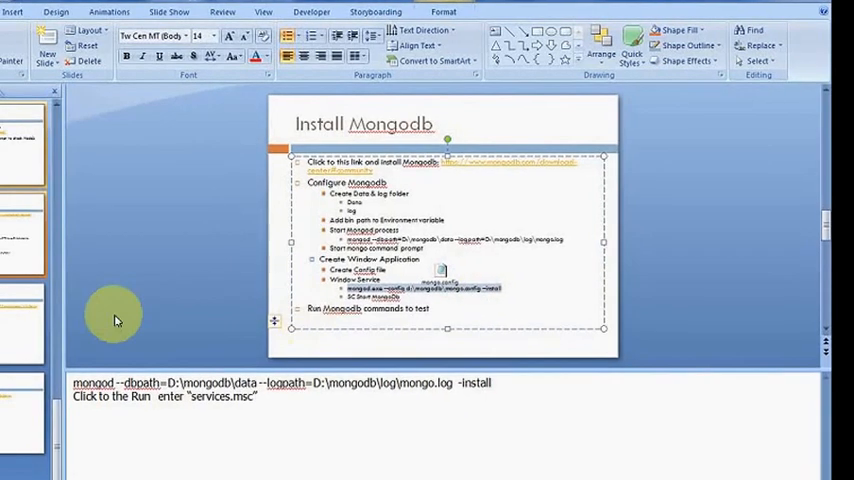
{"action": "key", "text": "alt+Tab"}
{"action": "key", "text": "Tab"}
{"action": "key", "text": "Tab"}
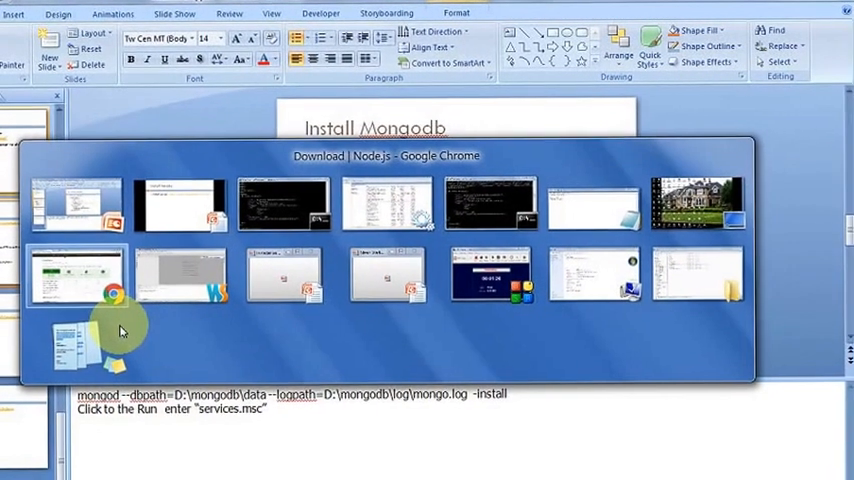
- View the toolbelt.heroku.com/windows tab, then run 'heroku' in cmd to confirm it responds
{"action": "key", "text": "ctrl+Tab"}
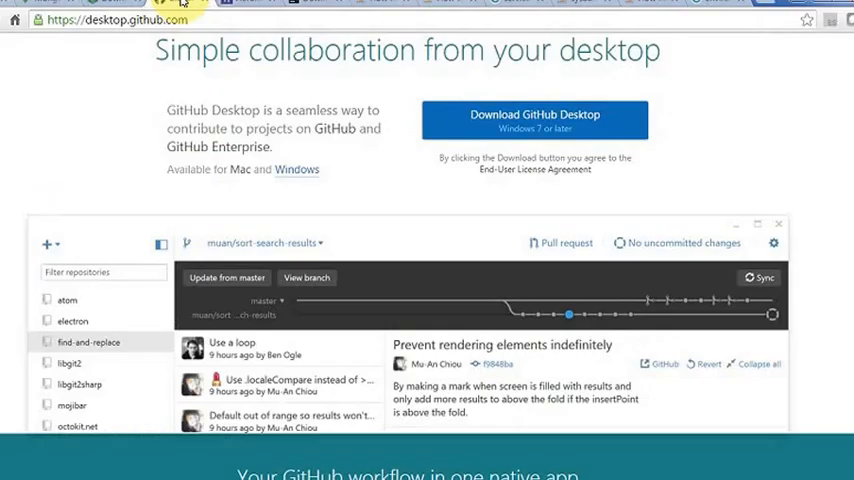
{"action": "key", "text": "ctrl+Tab"}
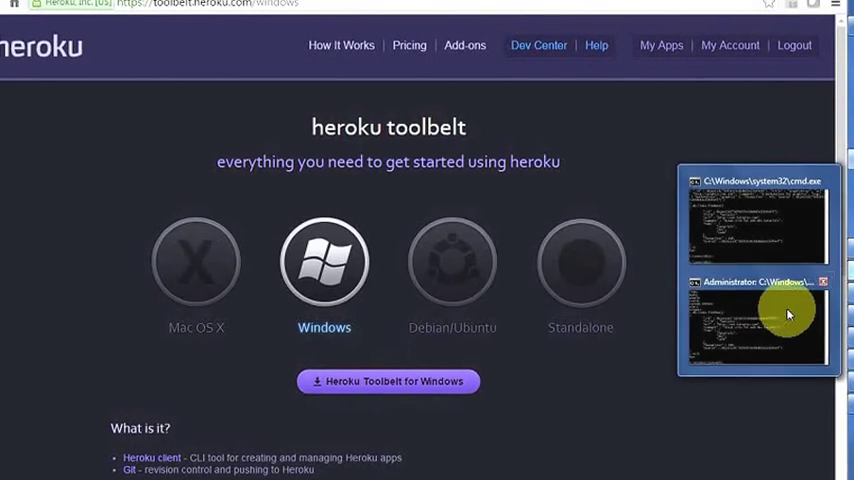
{"action": "left_click", "coordinate": [787, 318]}
{"action": "type", "text": "heroku"}
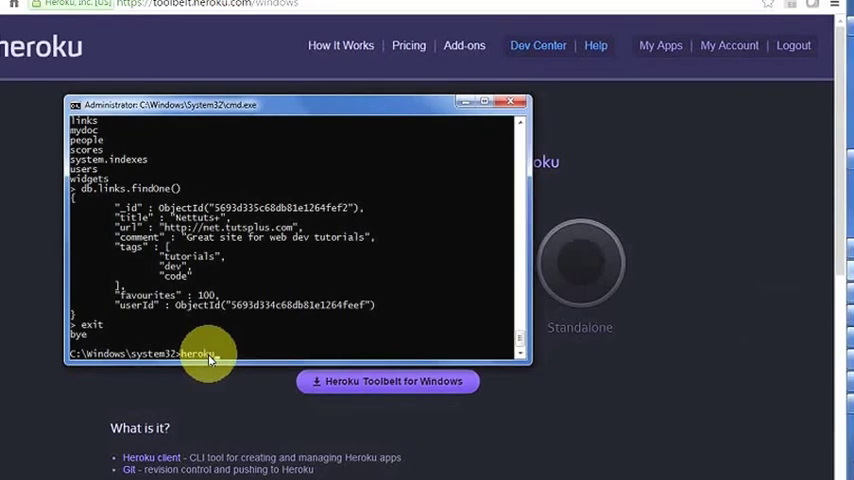
{"action": "key", "text": "Return"}
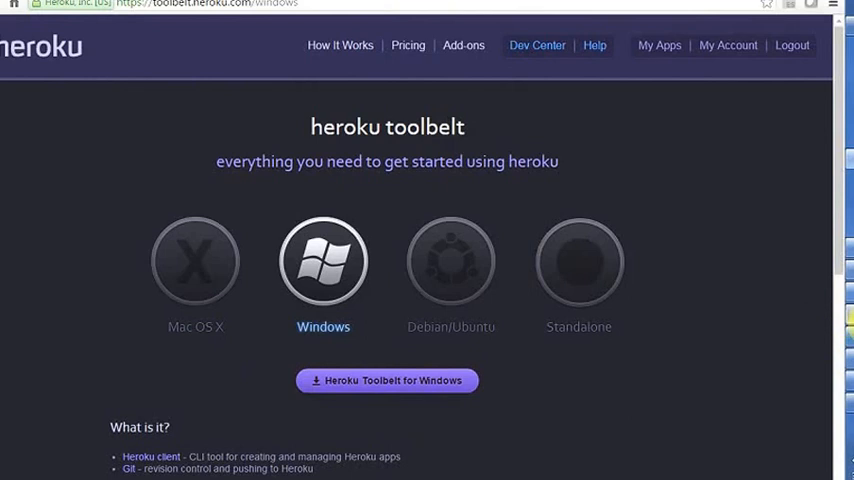
- Glance at the slide show, then run 'git' in cmd to print its usage listing
{"action": "left_click", "coordinate": [742, 371]}
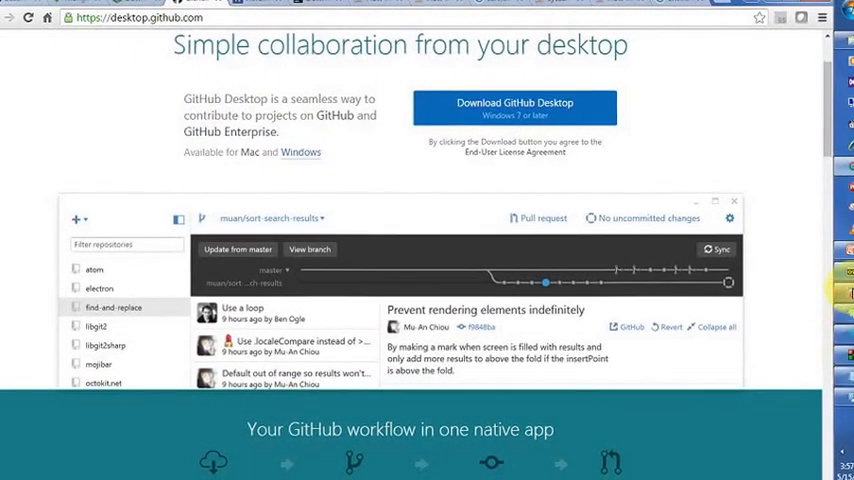
{"action": "mouse_move", "coordinate": [845, 230]}
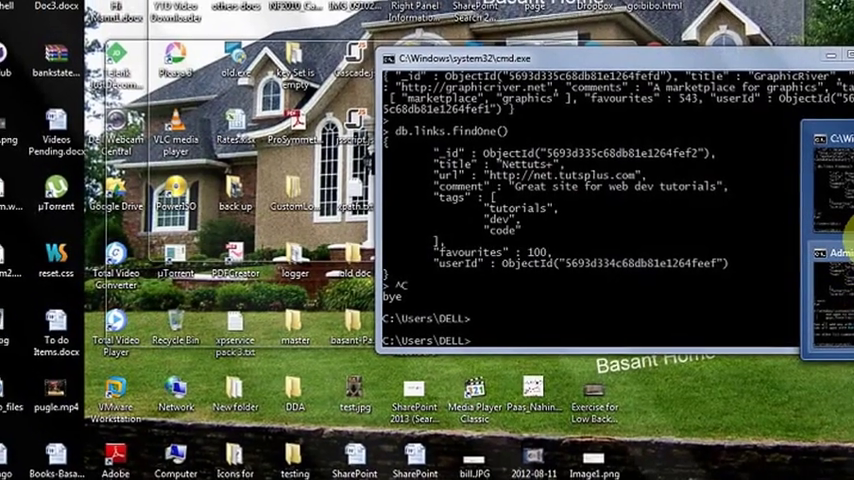
{"action": "left_click", "coordinate": [786, 340]}
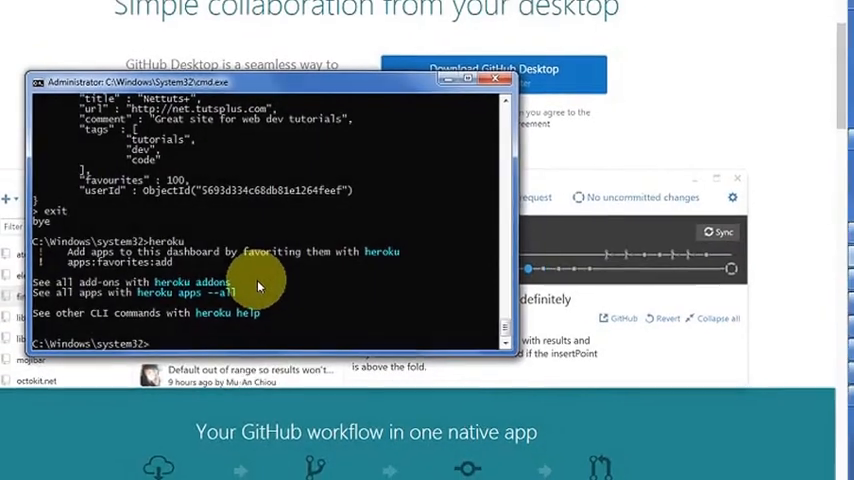
{"action": "type", "text": "git"}
{"action": "key", "text": "Return"}
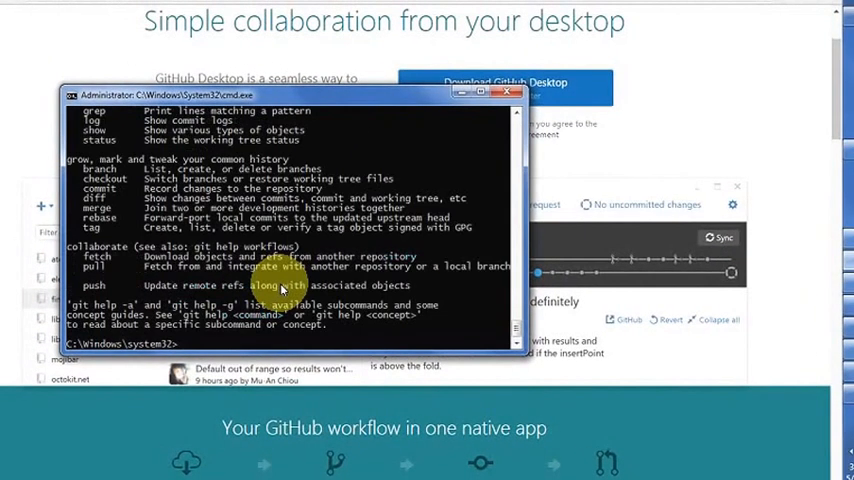